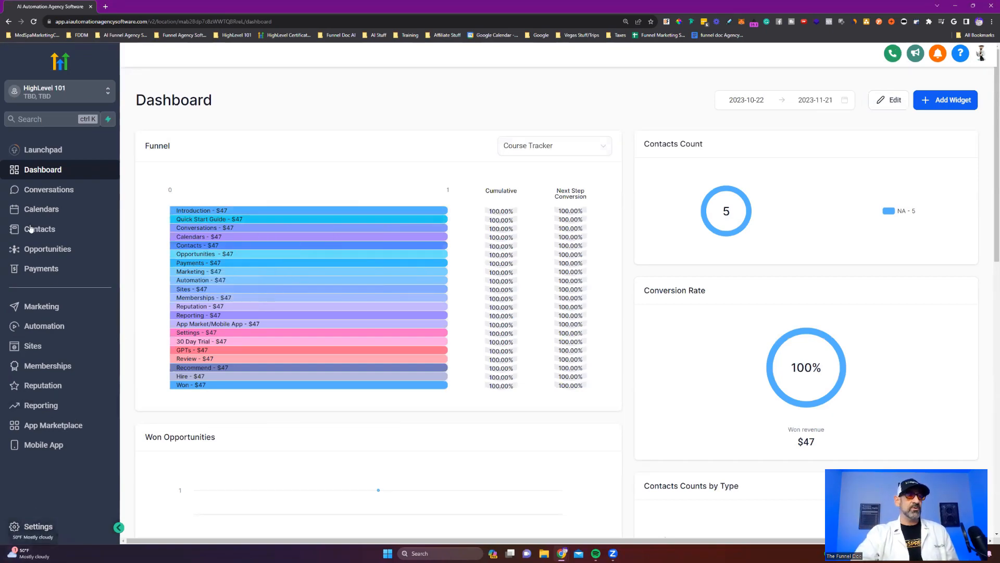
Open the HighLevel 101 account's email services settings and start creating a dedicated sending domain.
click(24, 526)
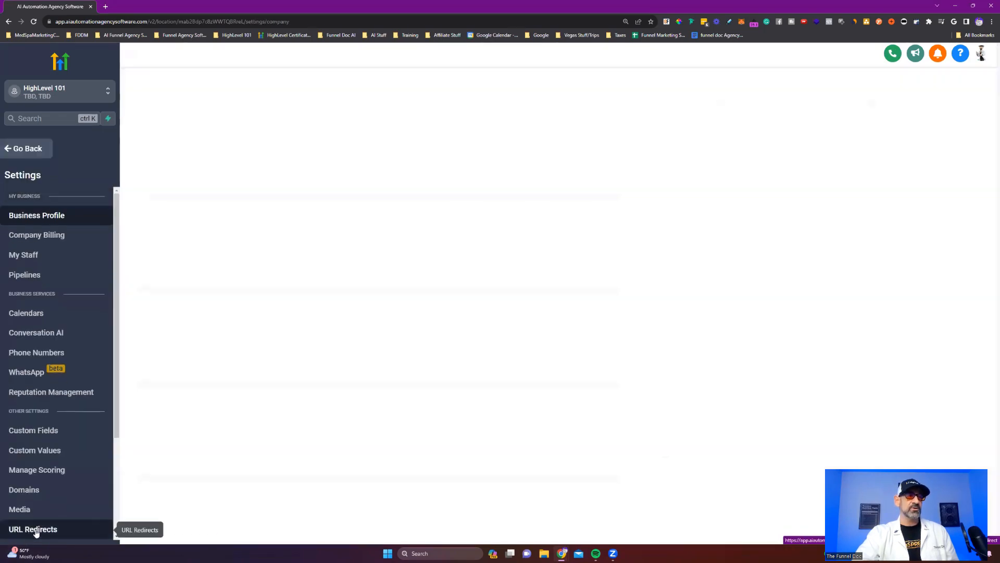
scroll(67, 345, down, 3)
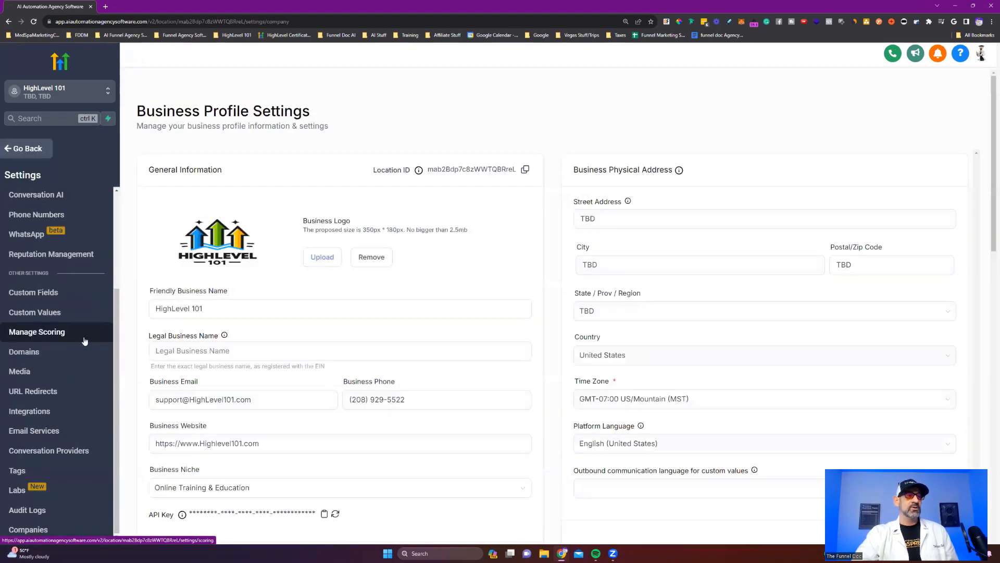
scroll(58, 248, up, 2)
scroll(59, 313, down, 2)
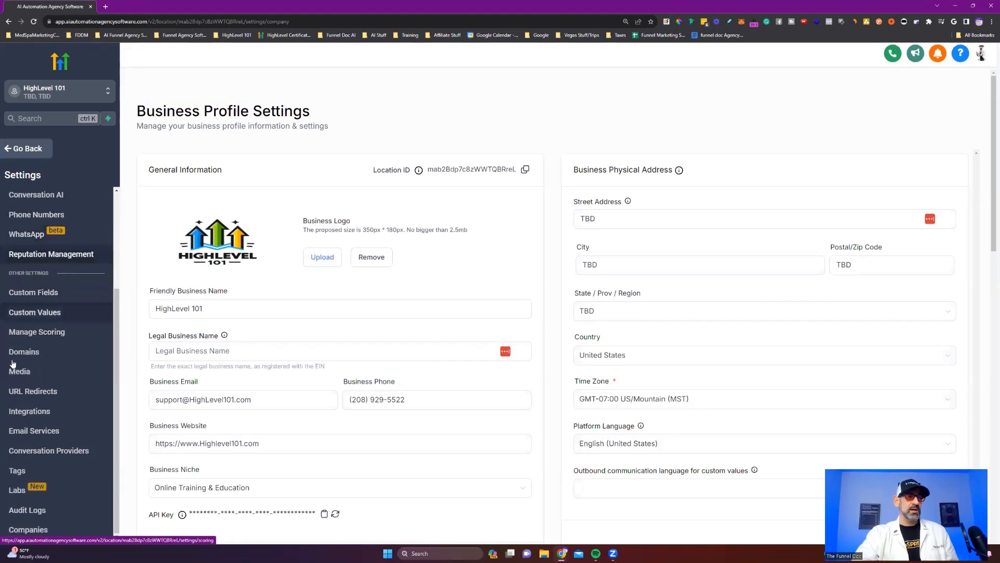
click(36, 433)
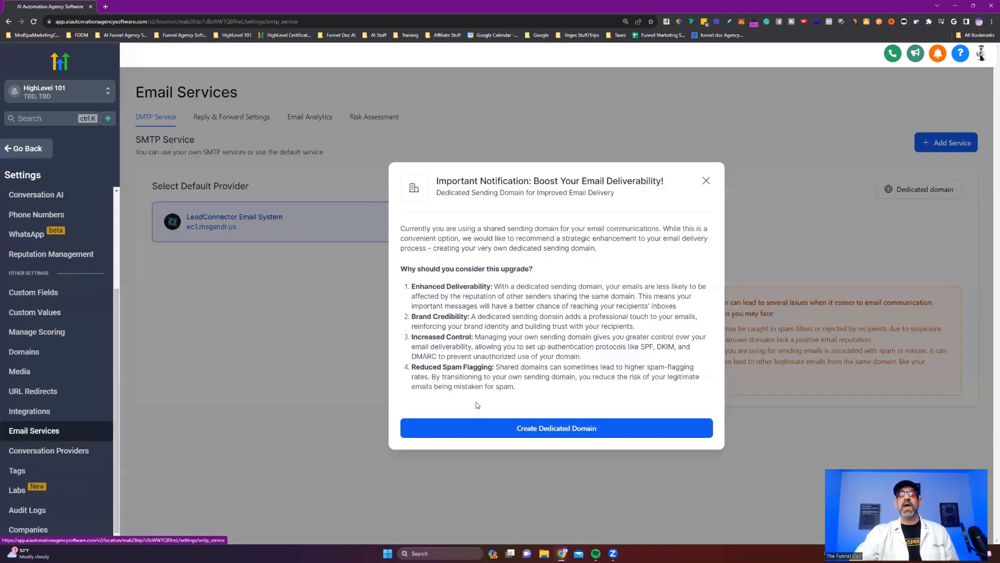
right_click(477, 402)
drag(644, 307, 667, 312)
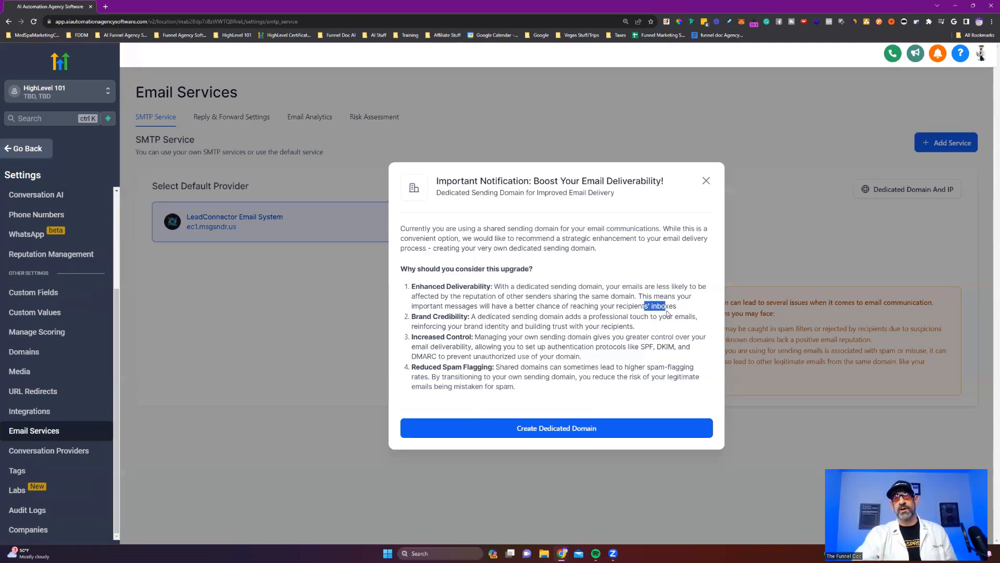
click(547, 430)
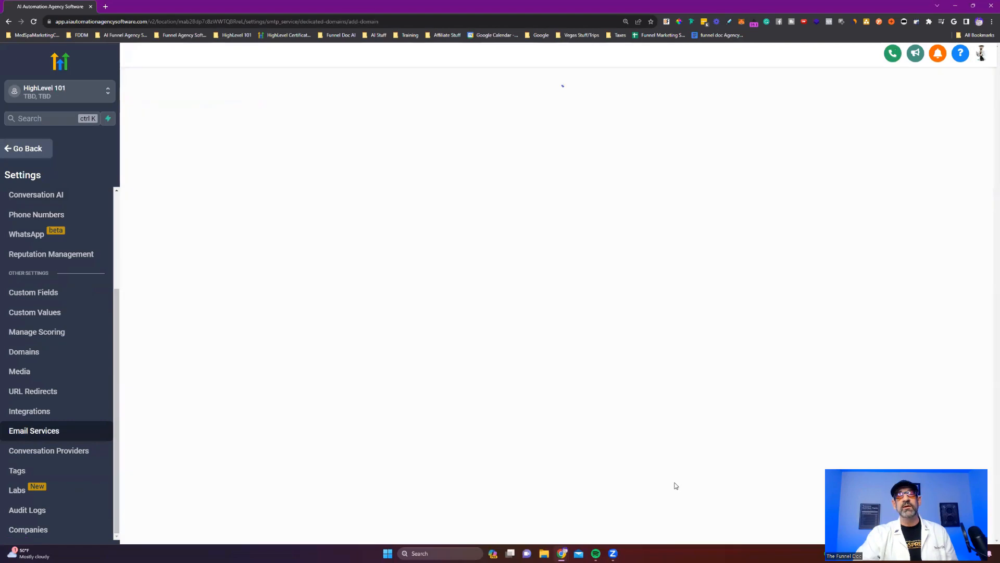
Enter mail.highlevel101.com as the new sending domain and submit it for adding and verification.
click(162, 188)
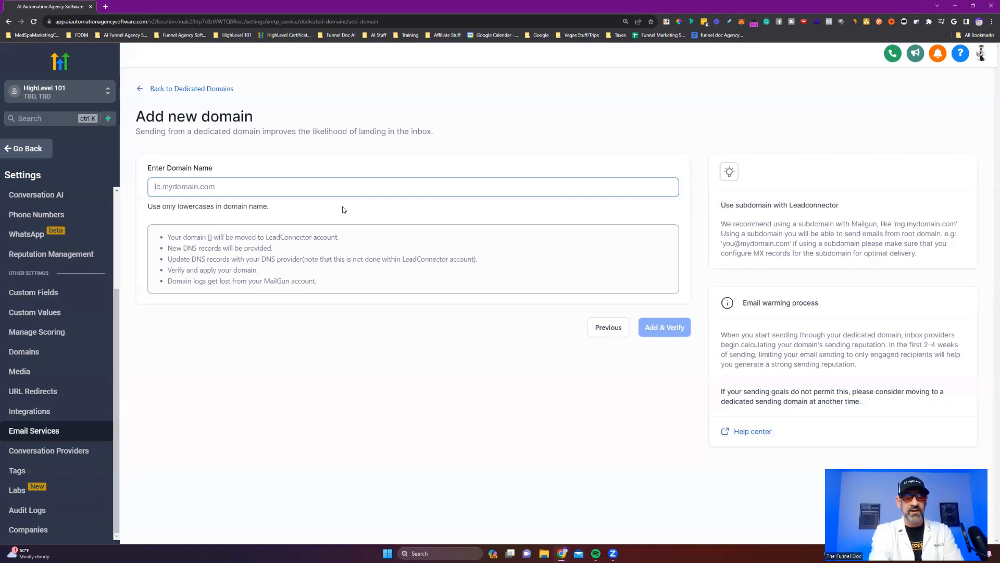
text(mail)
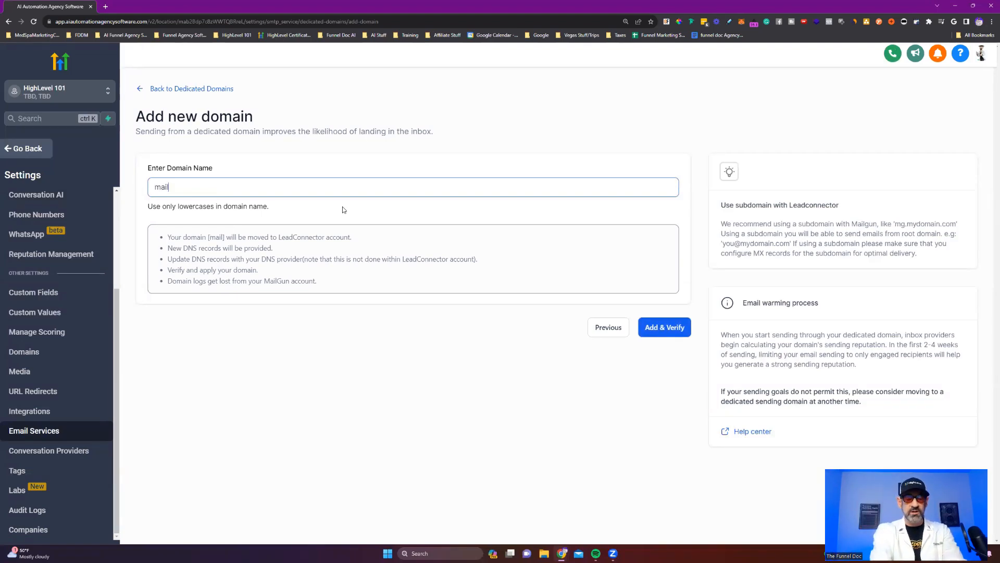
text(high)
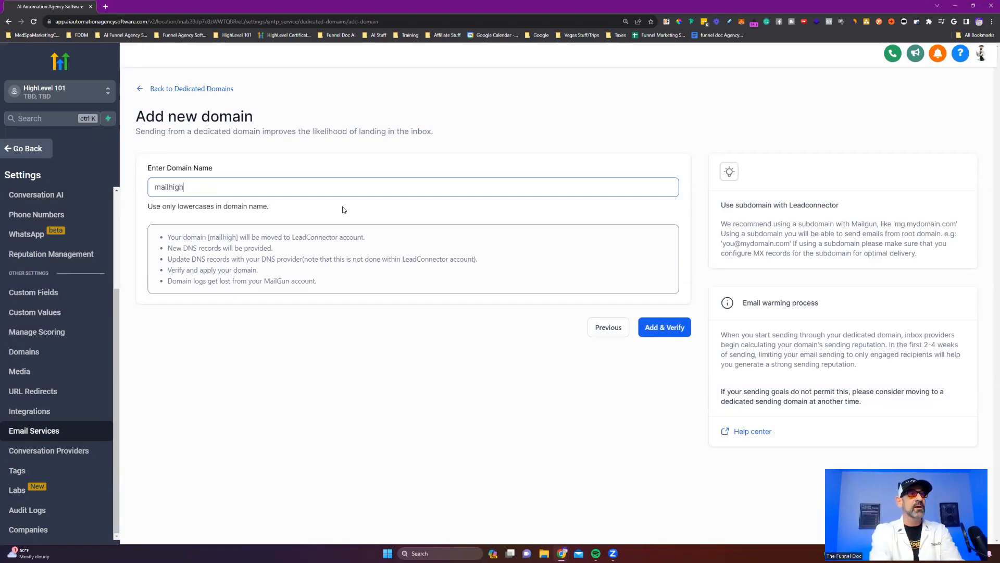
key(BackSpace)
key(BackSpace)
key(BackSpace)
key(BackSpace)
text(.)
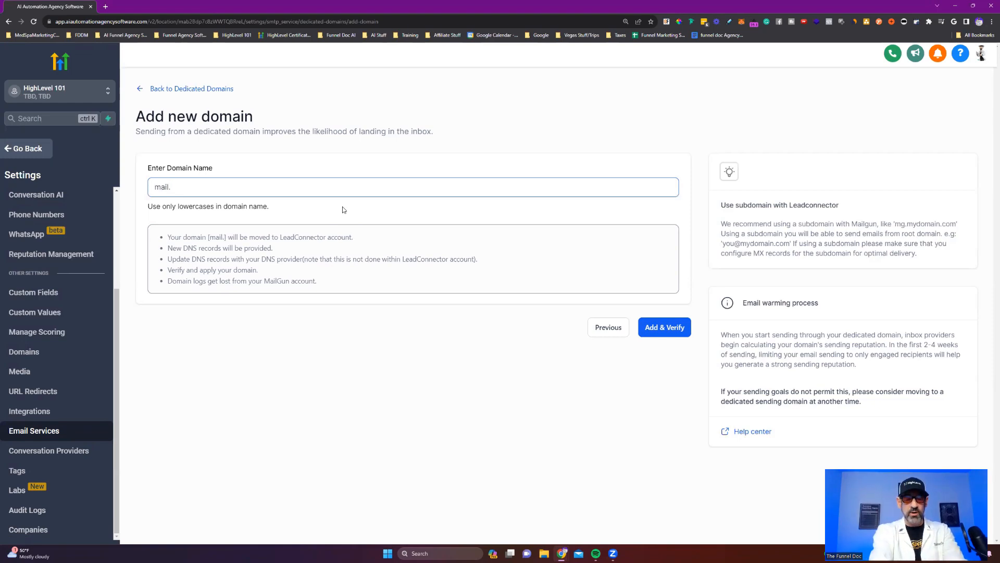
text(highlevel.)
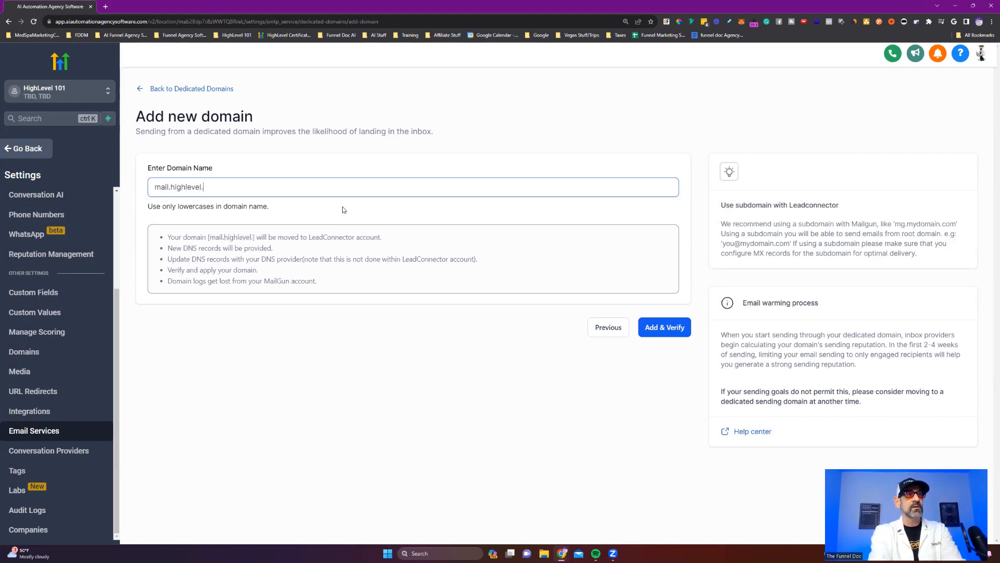
text(1)
key(BackSpace)
key(BackSpace)
text(1)
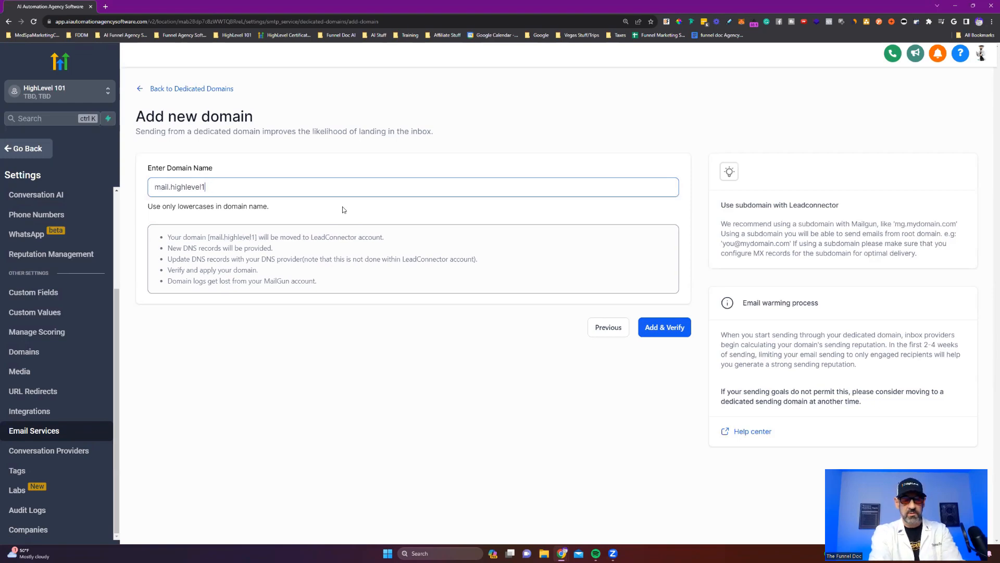
text(01.com)
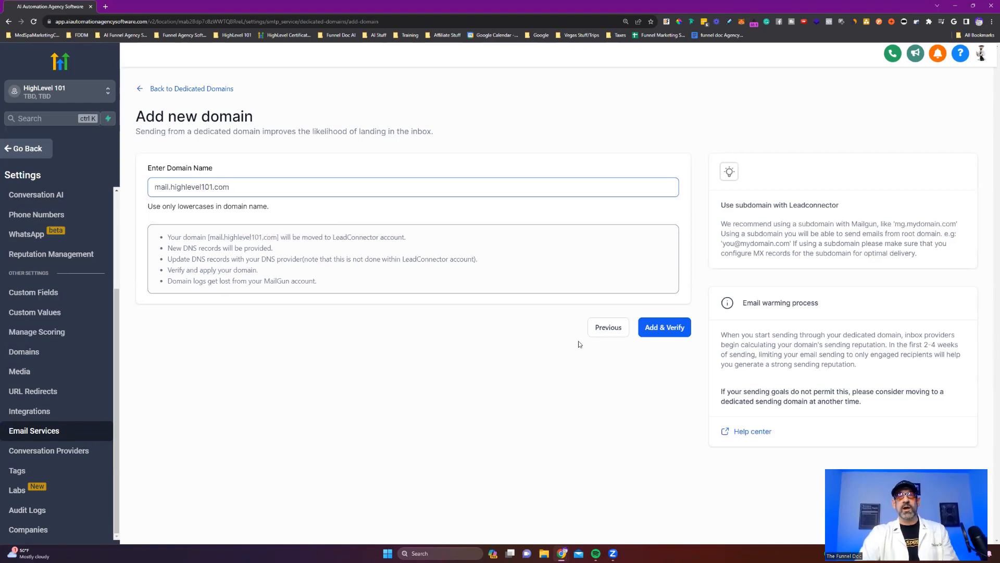
click(663, 333)
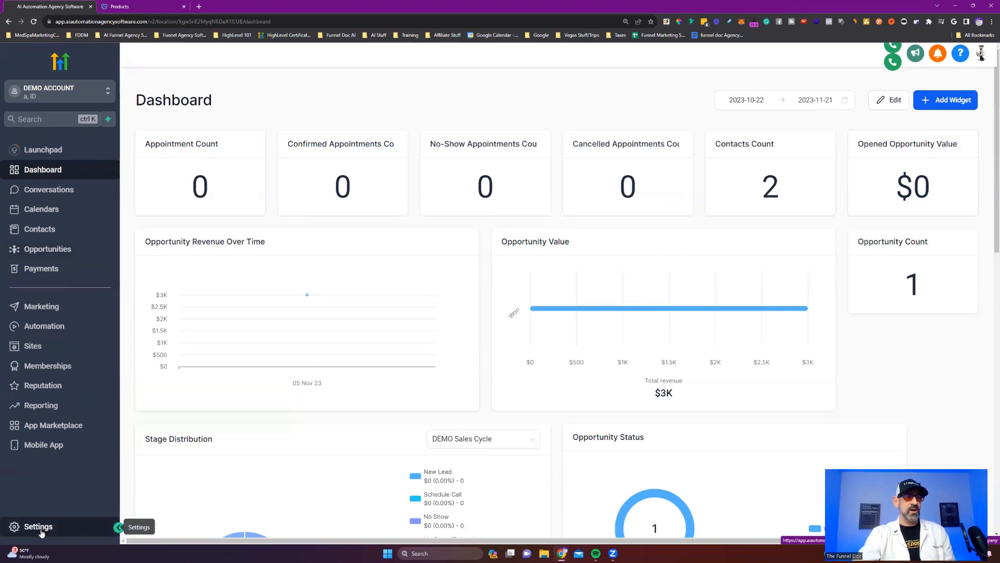
In the demo account, open the email services settings and begin setting up a dedicated domain.
click(41, 531)
scroll(68, 282, down, 3)
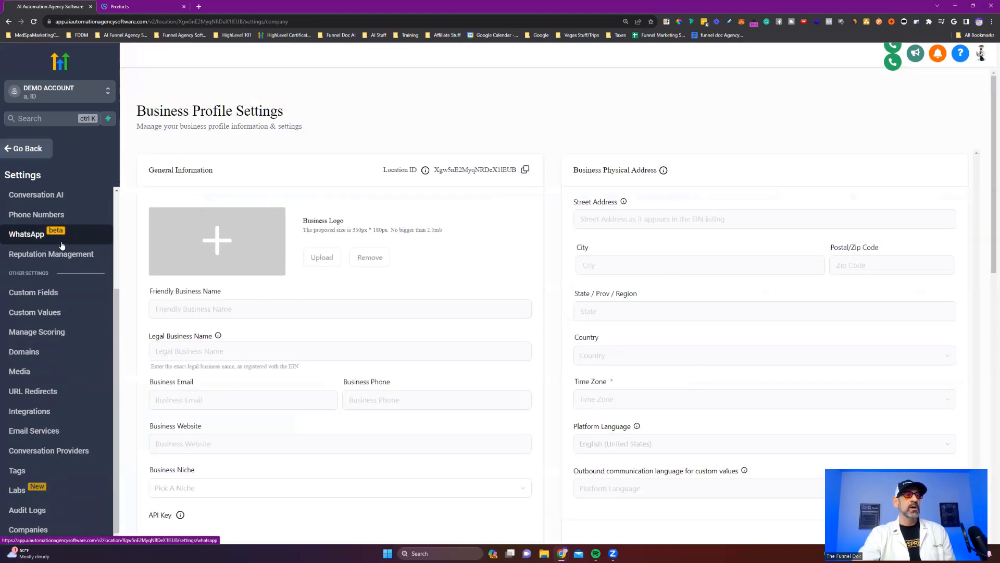
click(49, 435)
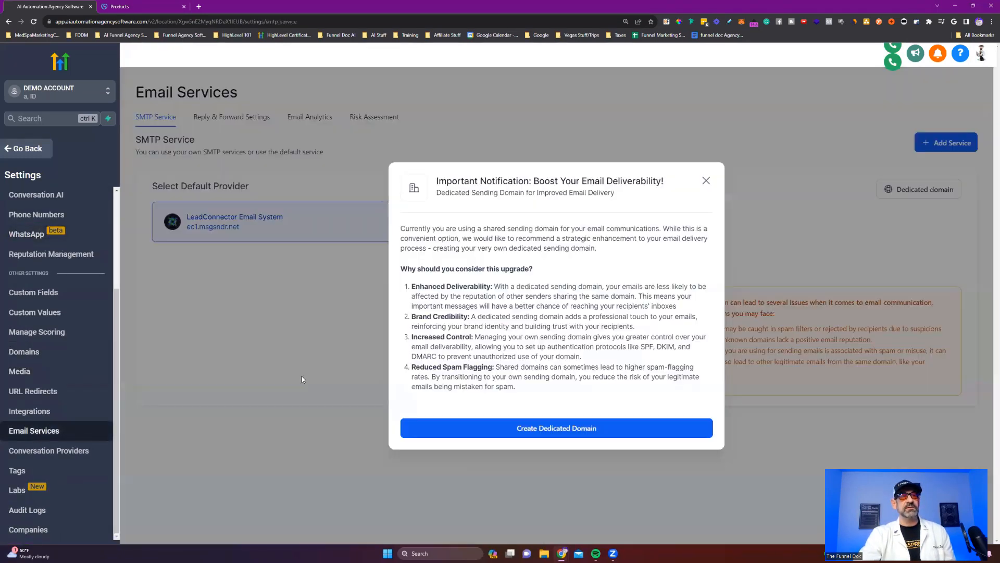
click(551, 428)
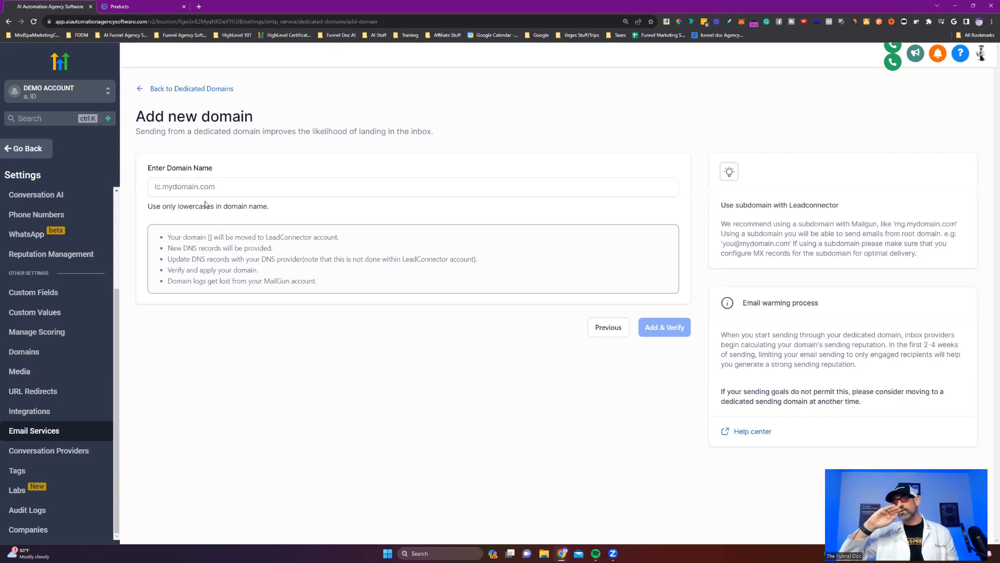
Add mail.funneldocai.com as the demo account's sending domain and choose to add its DNS records manually.
click(168, 184)
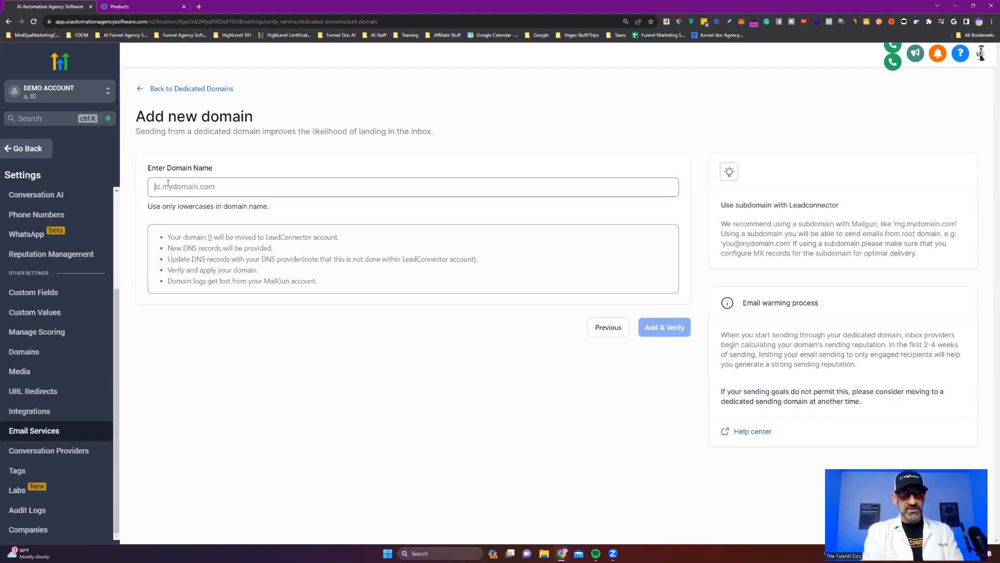
text(mail.)
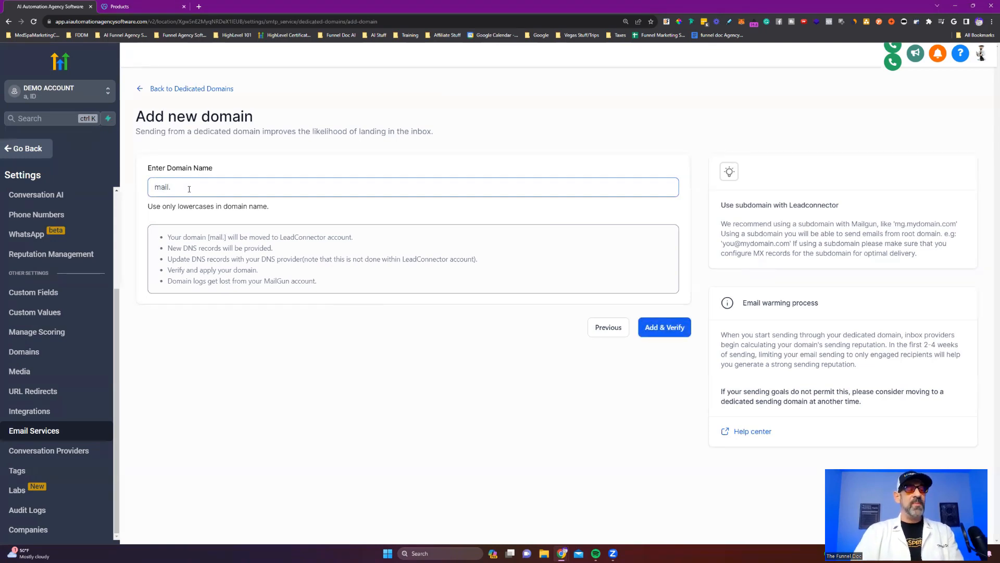
text(funneld)
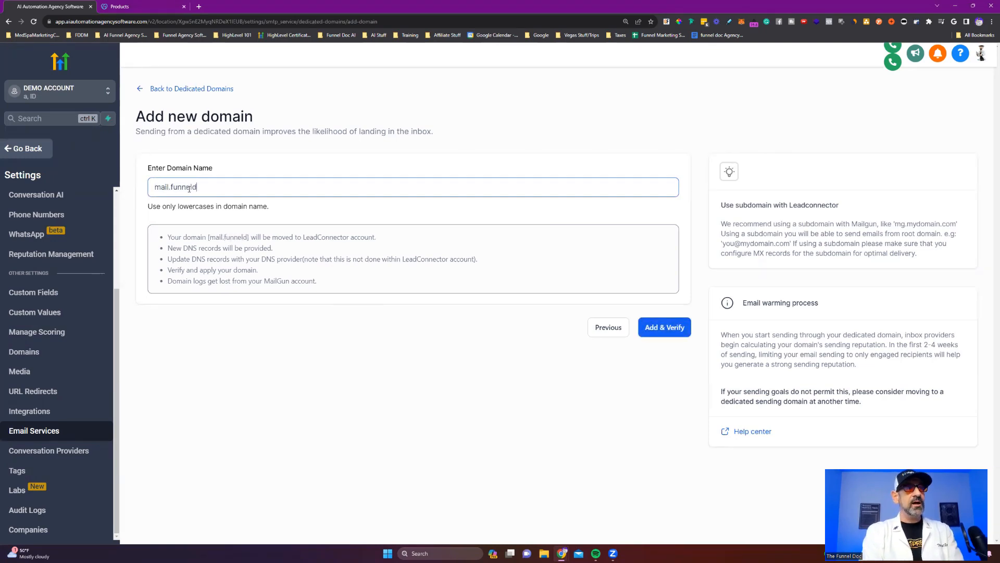
text(ocai.fc)
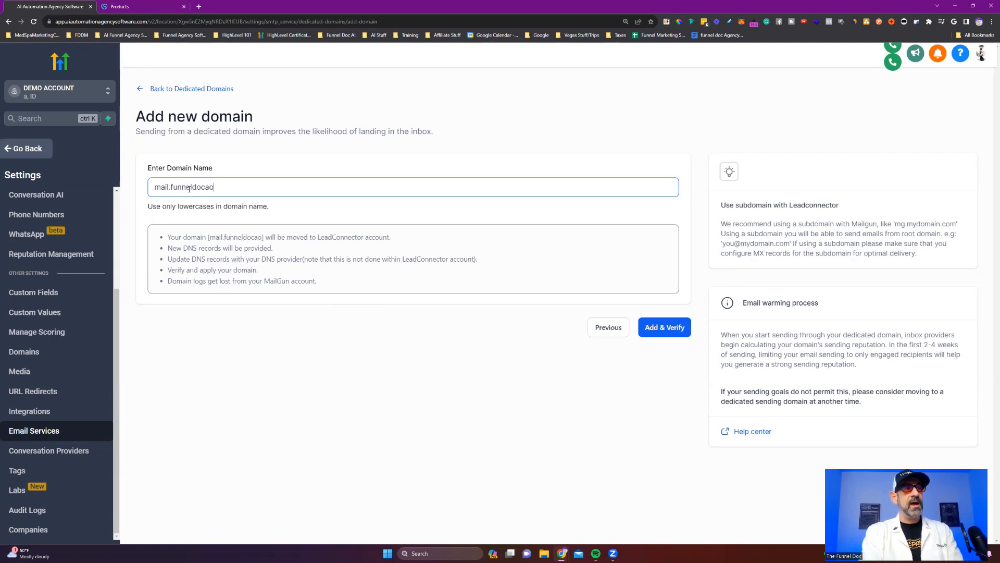
key(BackSpace)
key(BackSpace)
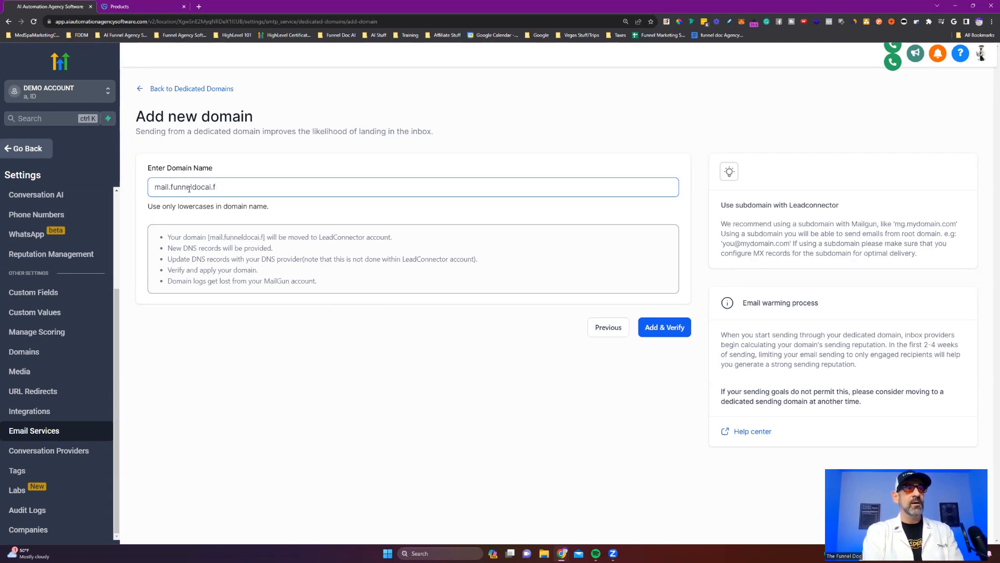
text(com)
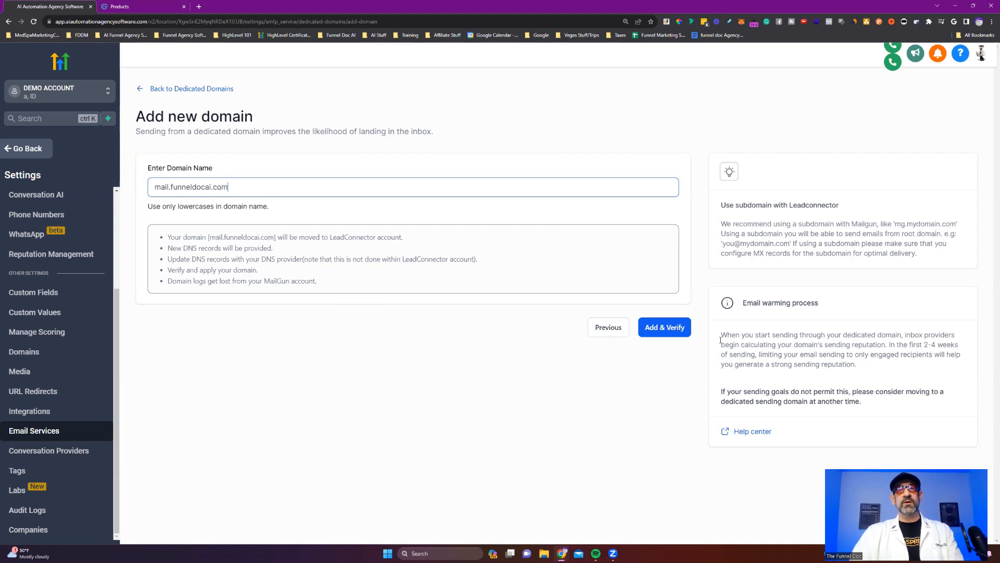
click(669, 332)
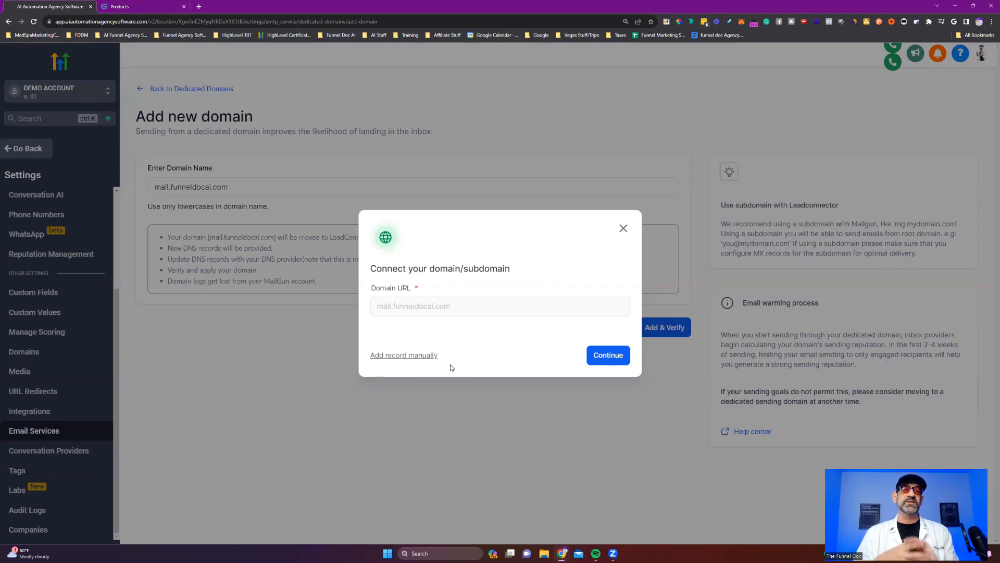
click(377, 357)
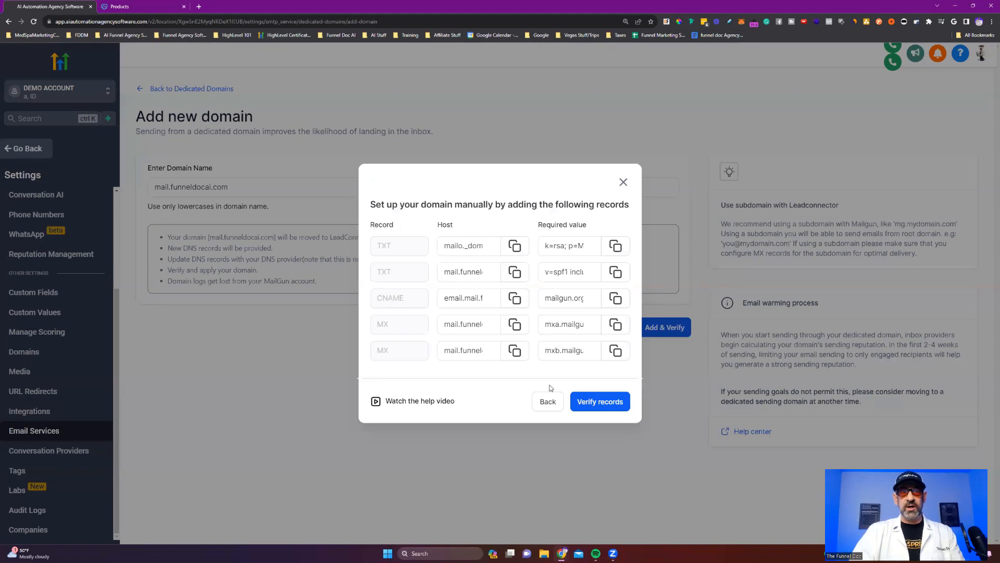
click(469, 323)
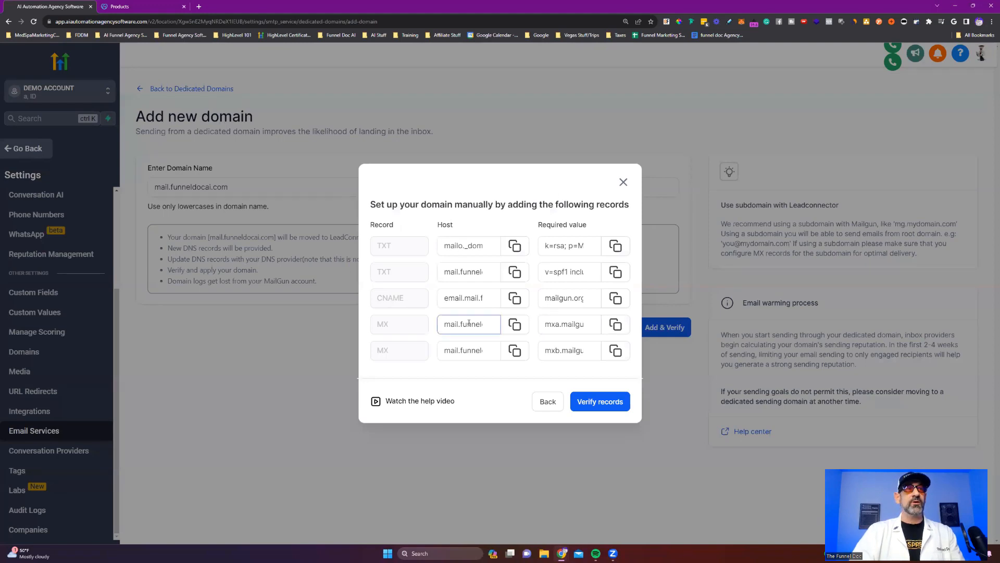
Switch to GoDaddy, open the DNS management of funneldocai.com and start a new DNS record.
click(137, 4)
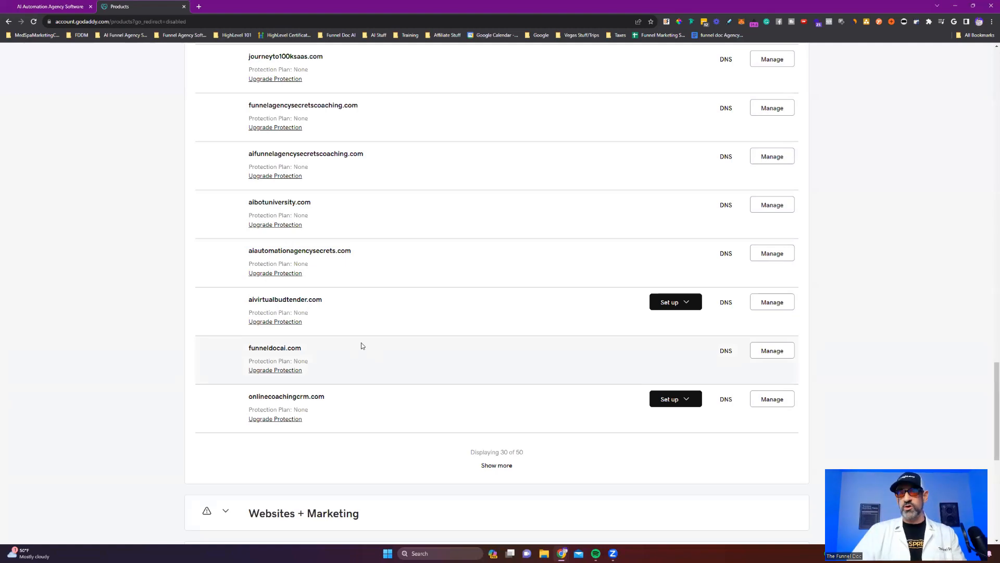
click(727, 353)
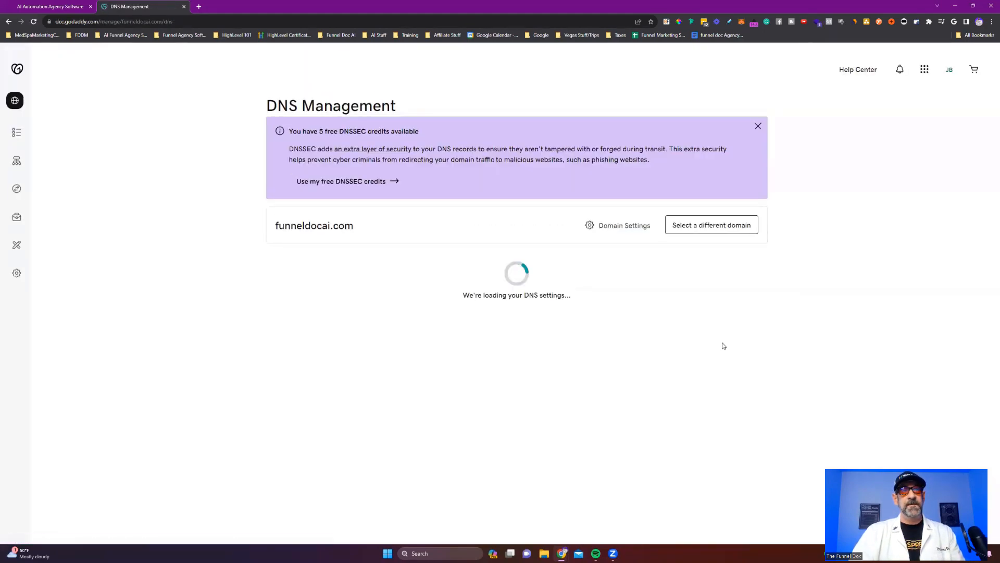
scroll(540, 306, down, 2)
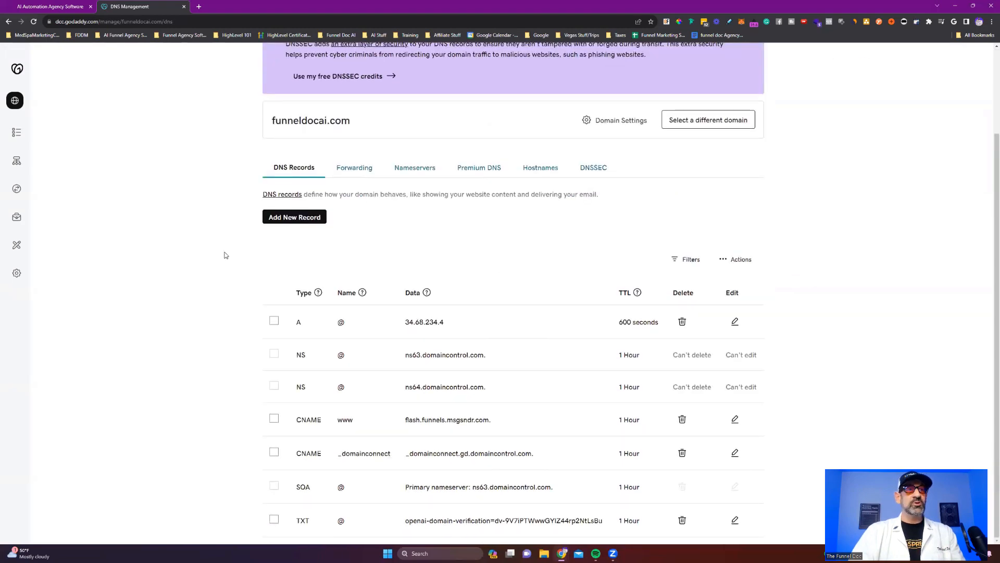
click(317, 216)
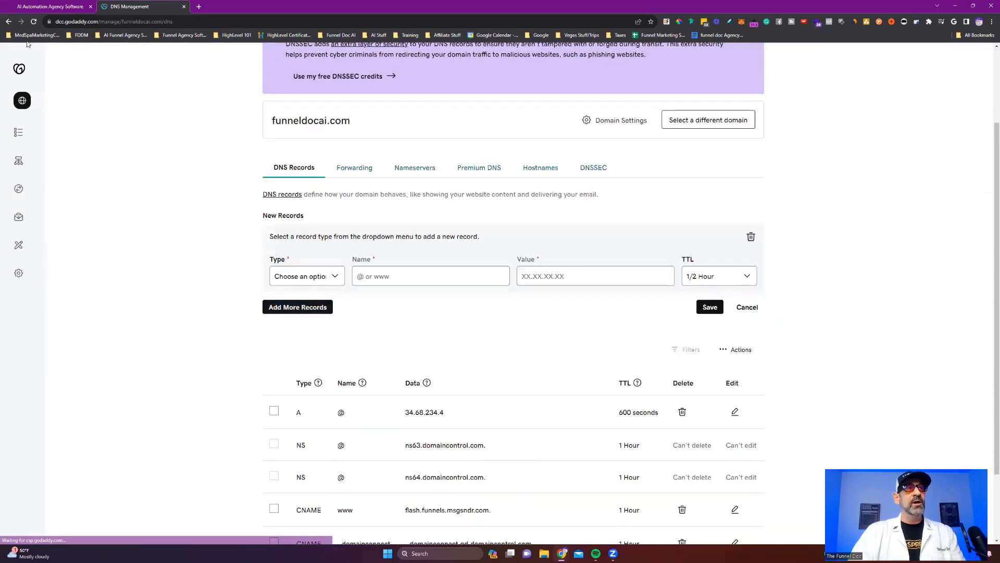
Check the required record types in the domain setup and set the new DNS record's type to TXT.
click(52, 6)
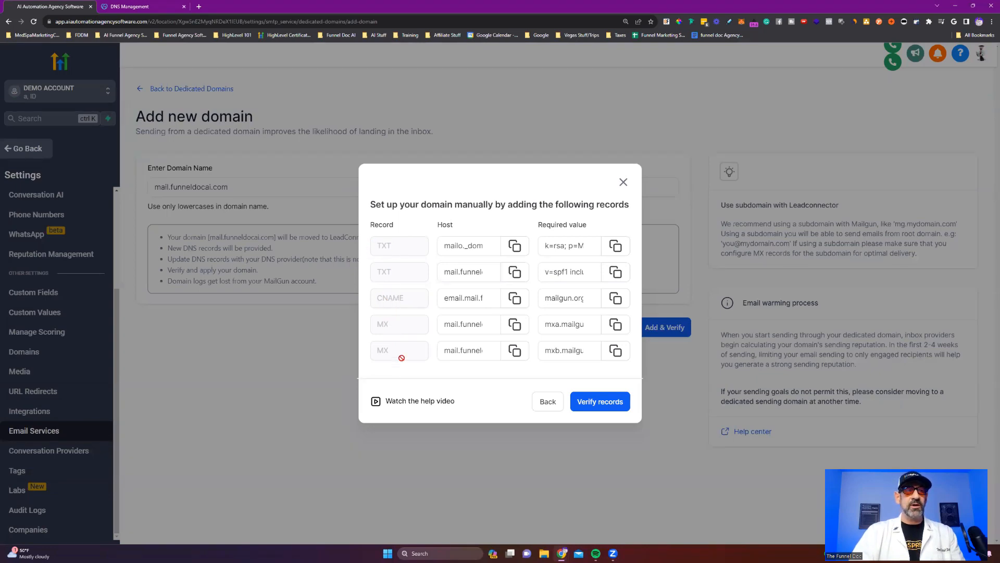
click(102, 4)
click(311, 277)
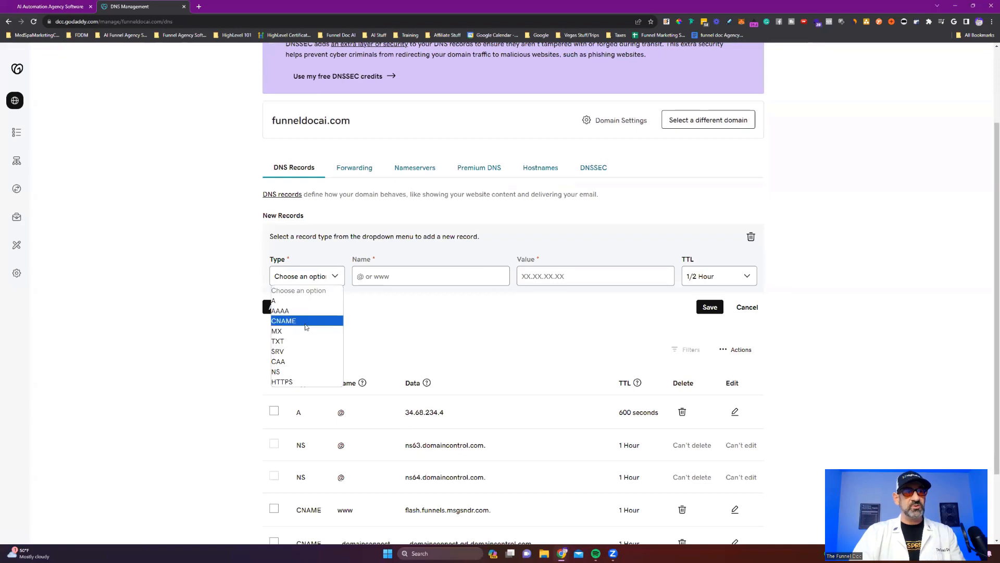
click(306, 335)
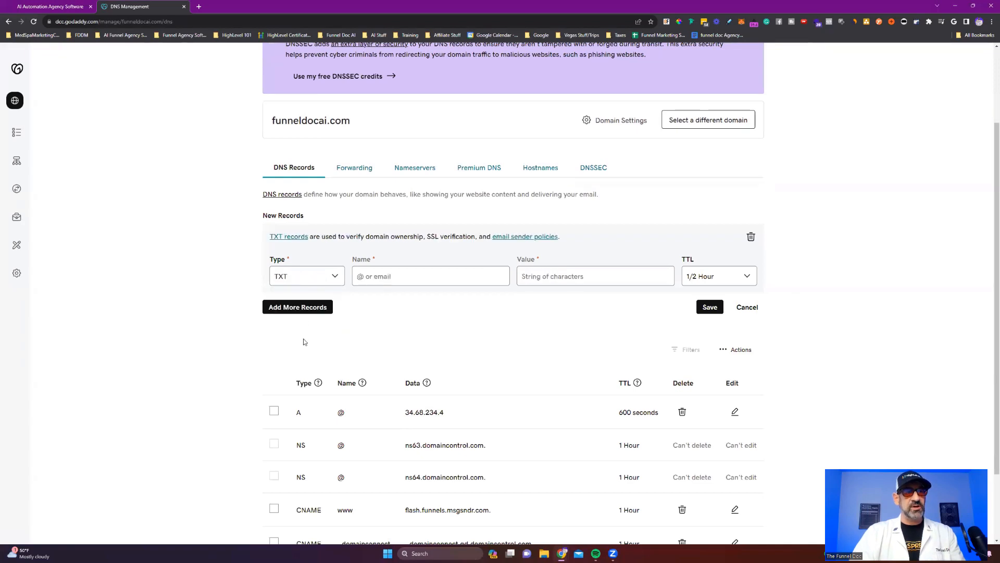
Copy the first TXT record's host into the new GoDaddy record's name as mailo._domainkey.mail.funneldocai.com.
click(78, 7)
click(460, 245)
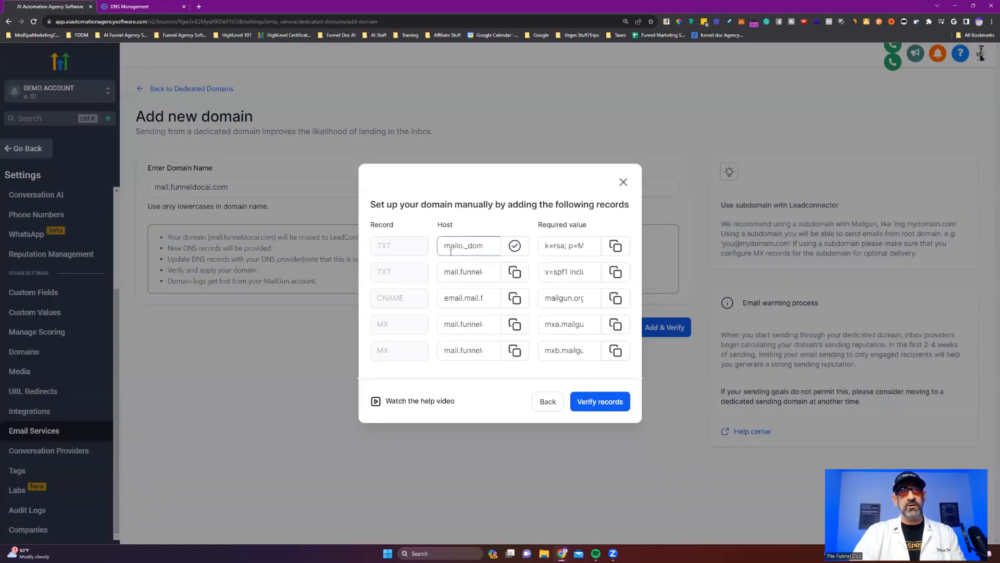
click(132, 6)
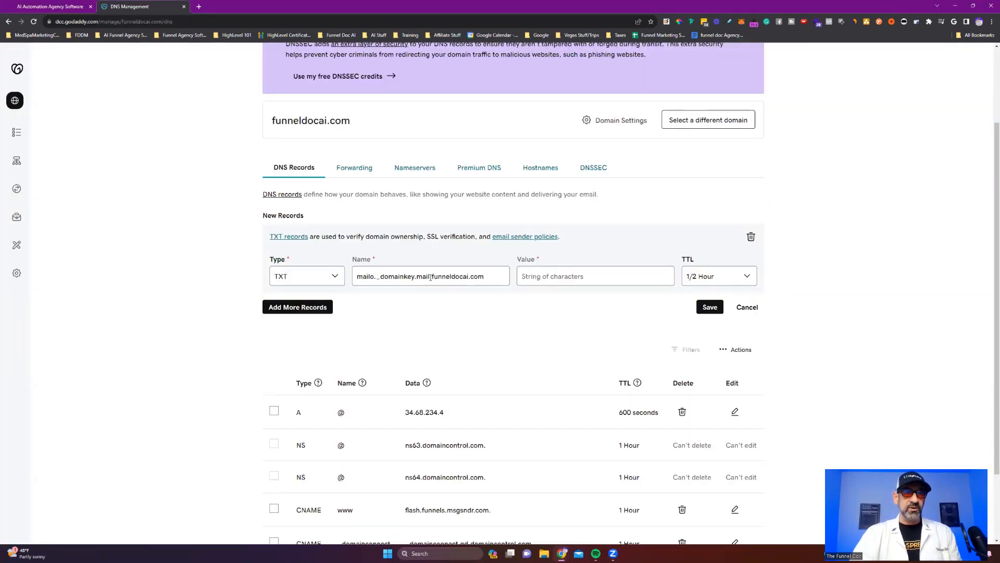
Shorten the new TXT record's name to mailo._domainkey.mail and paste the first TXT record's required value into its value.
drag(432, 276, 537, 284)
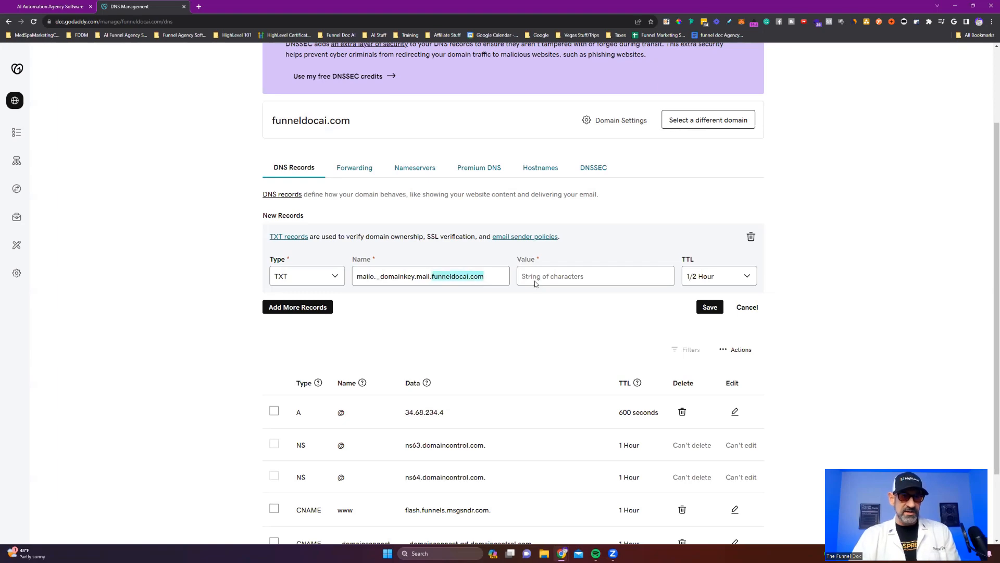
key(BackSpace)
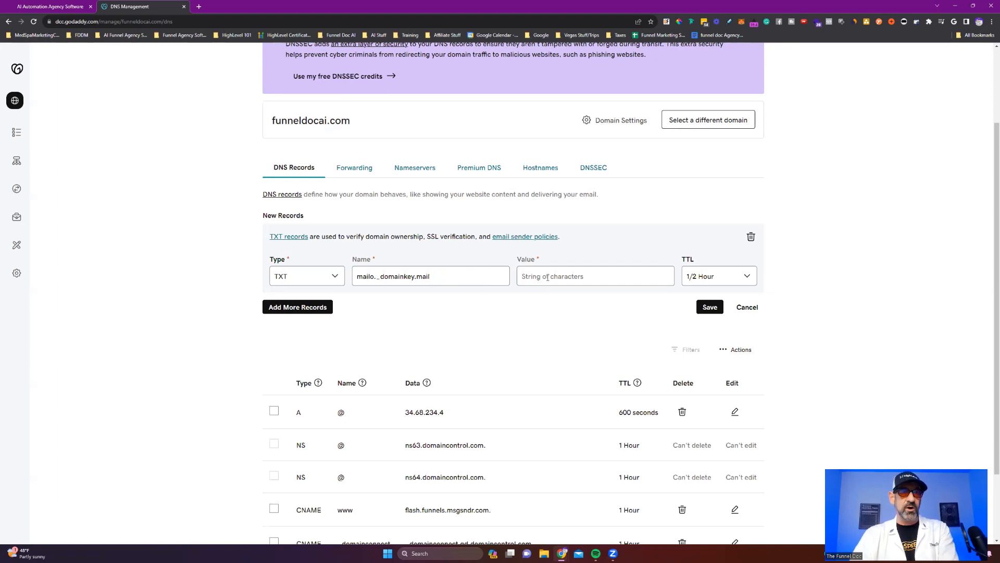
click(45, 5)
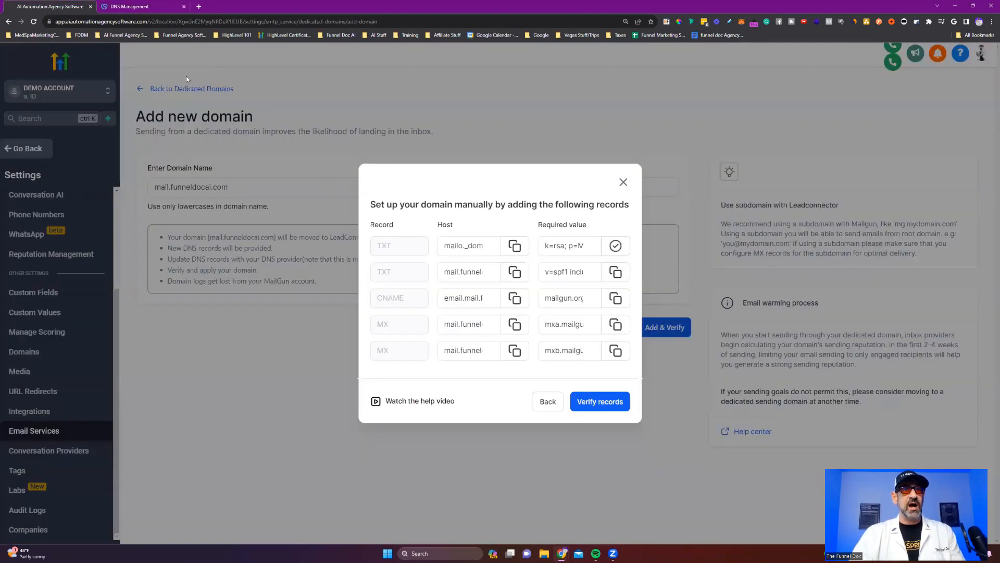
click(136, 7)
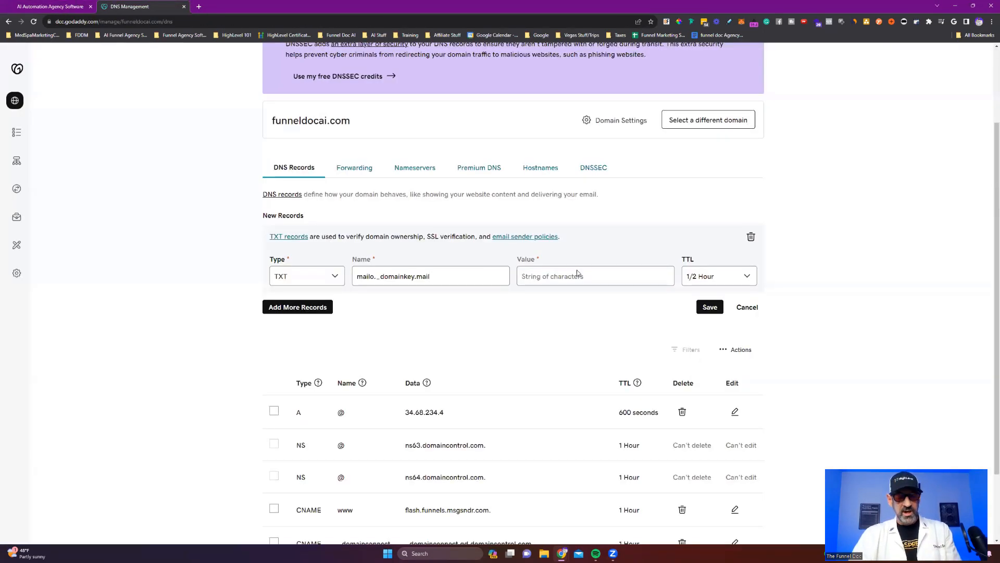
click(577, 273)
key(ctrl+v)
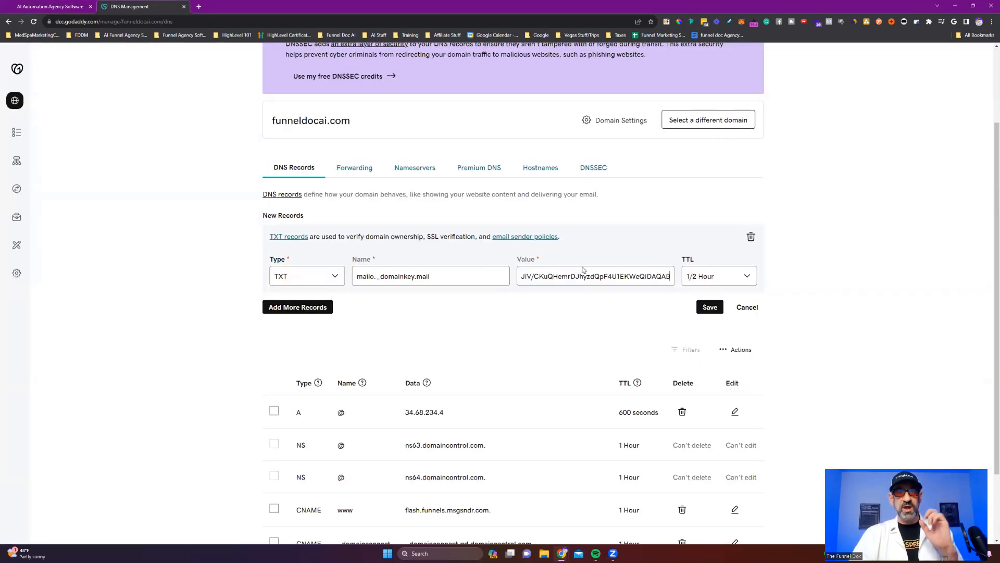
right_click(717, 308)
click(867, 280)
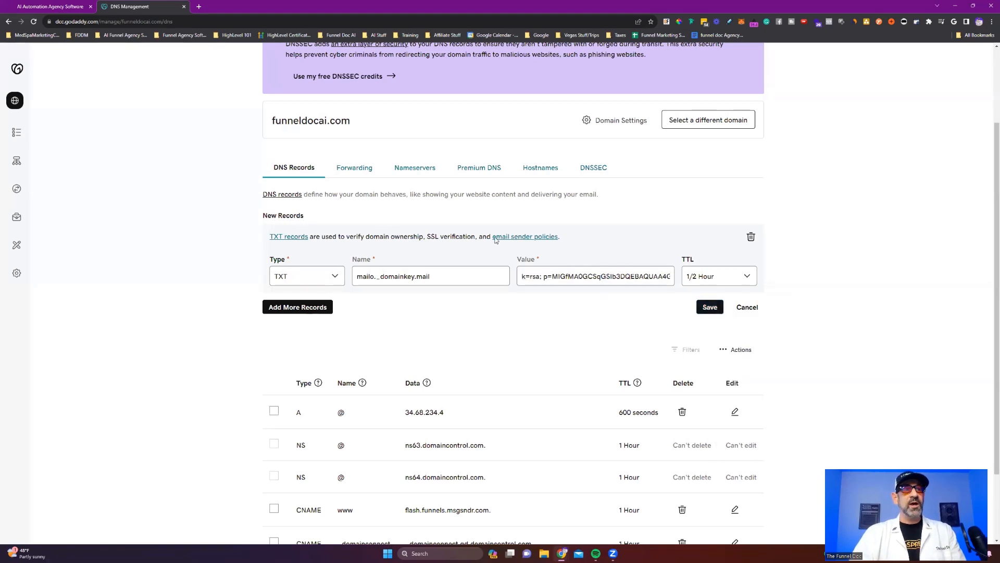
Check the required record types in the domain setup and change the new GoDaddy record's type to CNAME.
click(21, 6)
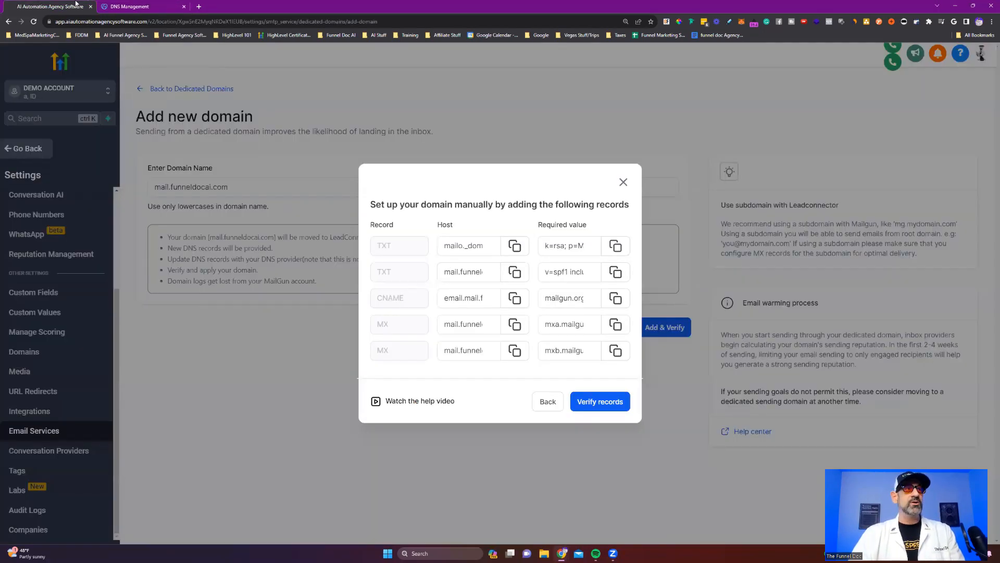
click(125, 6)
click(316, 275)
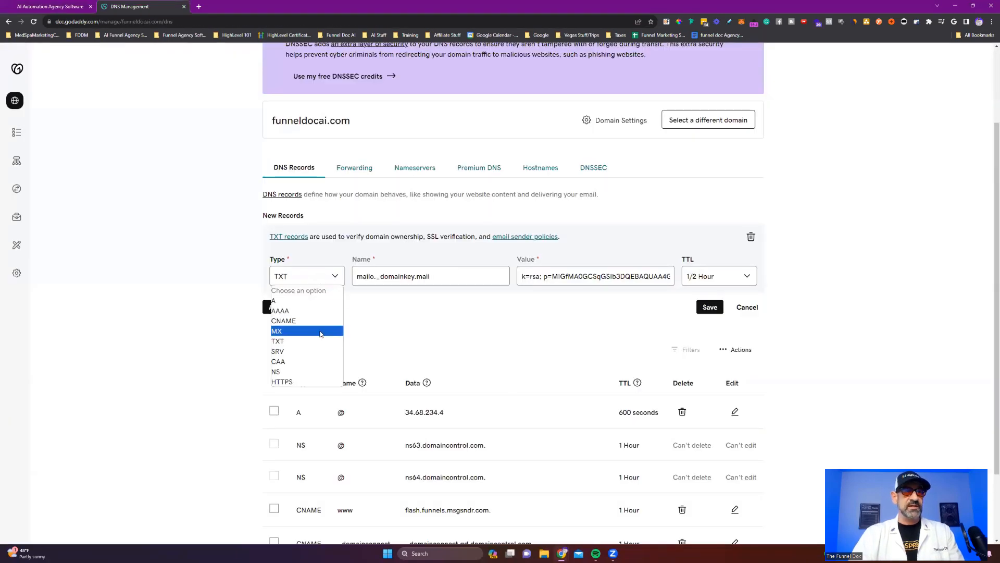
click(328, 321)
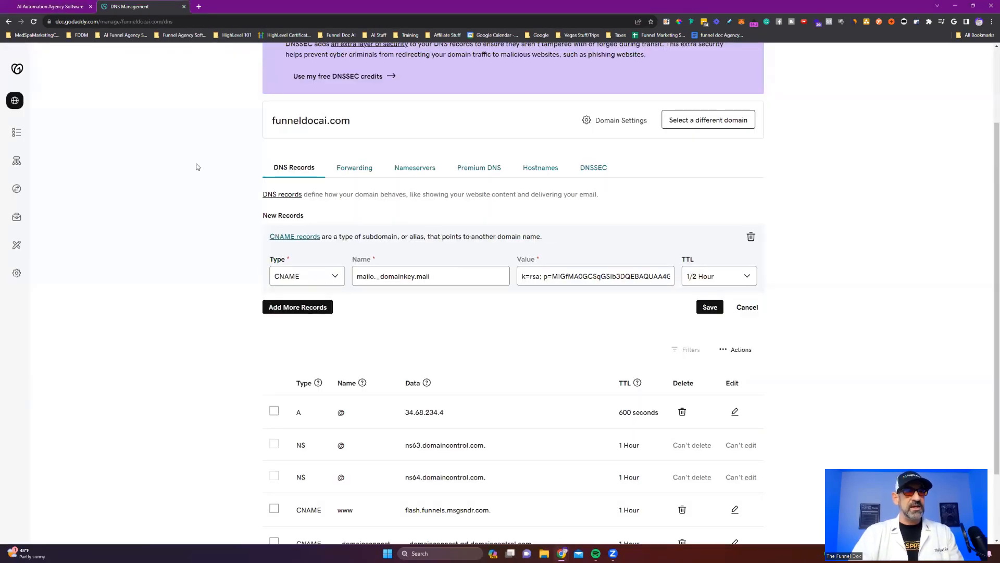
click(78, 5)
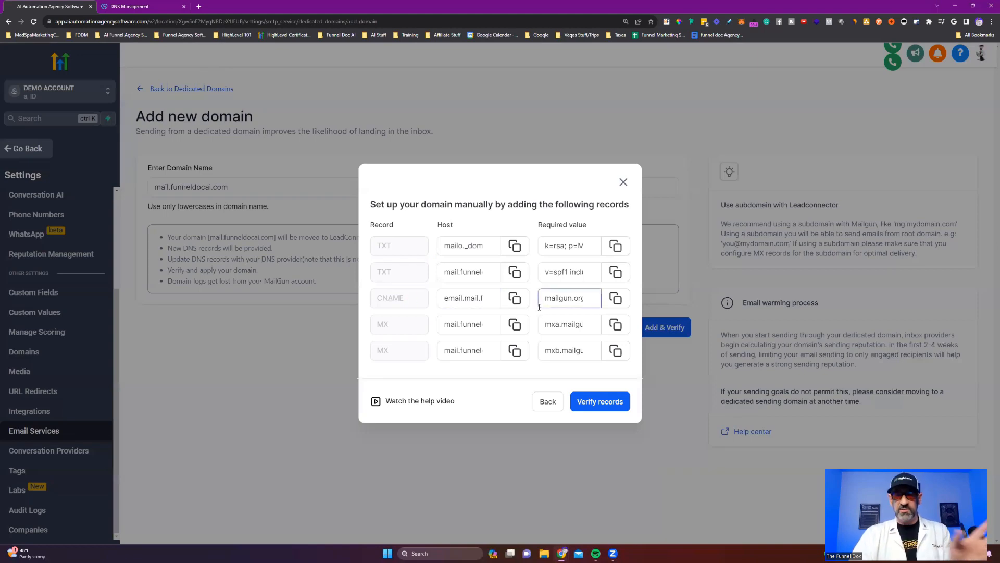
click(474, 290)
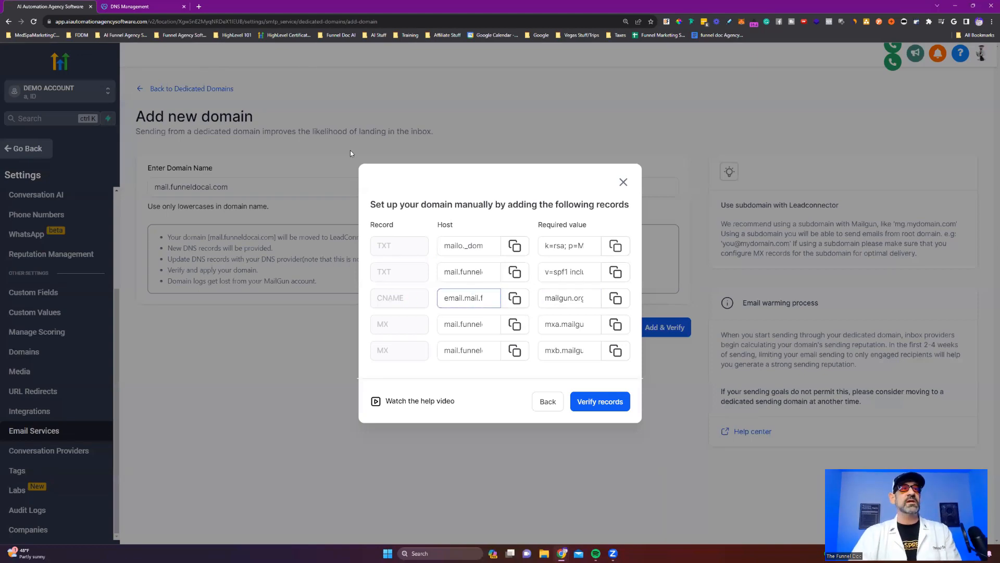
key(ctrl+Tab)
key(ctrl+Tab)
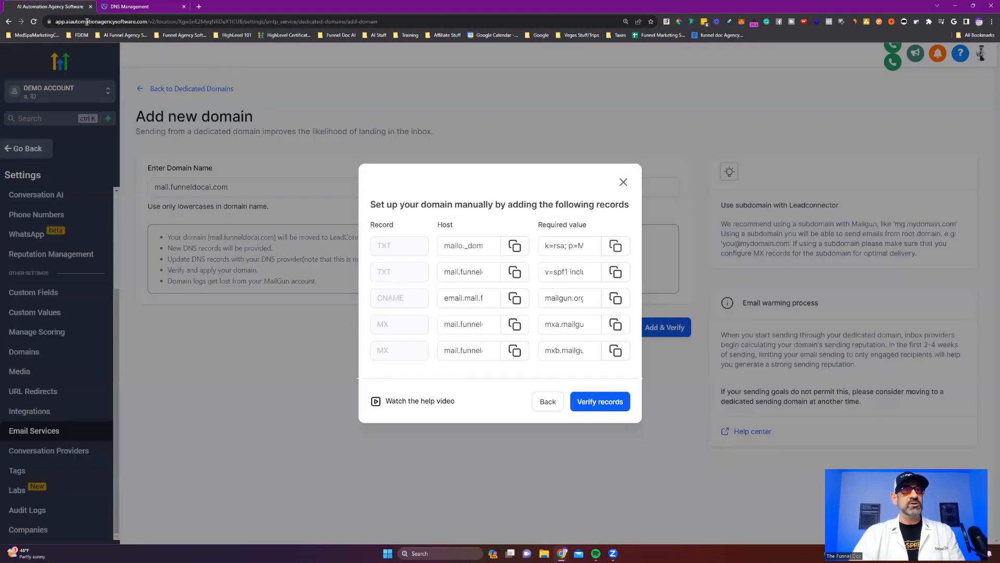
Copy the first TXT host into the GoDaddy record's name again, leaving out the root domain so it reads mailo._domainkey.mail.
click(515, 248)
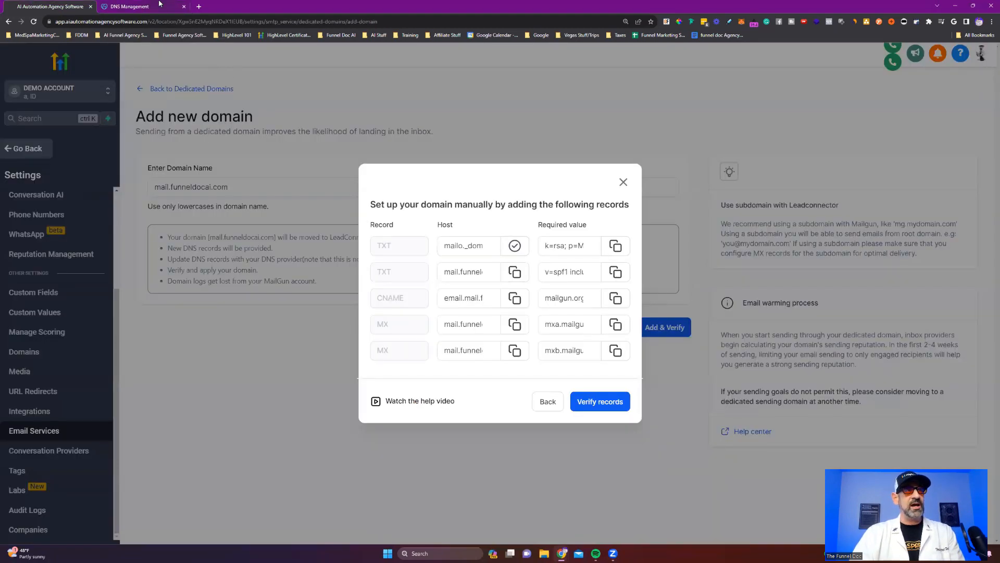
key(ctrl+Tab)
drag(440, 275, 333, 292)
key(ctrl+v)
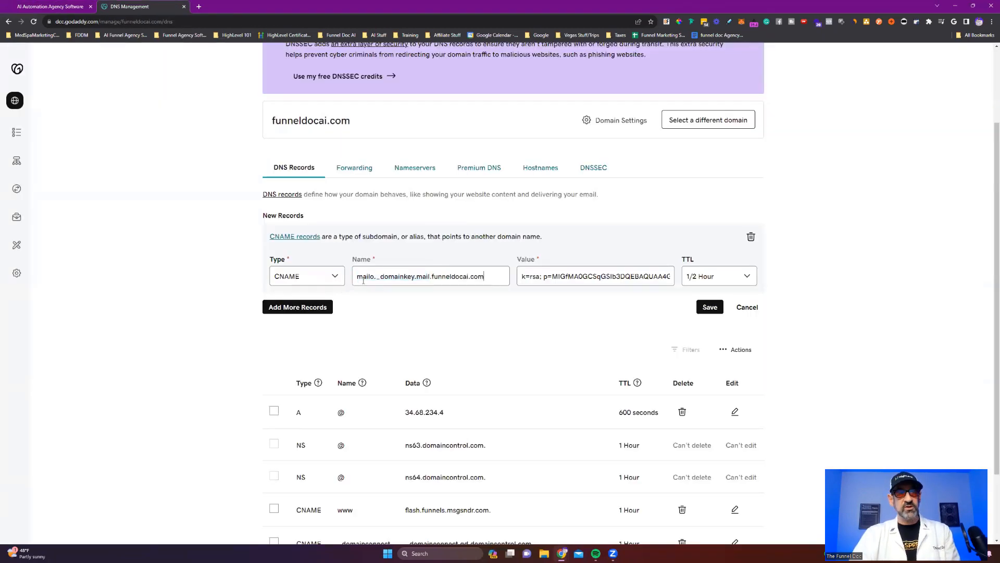
drag(430, 276, 531, 303)
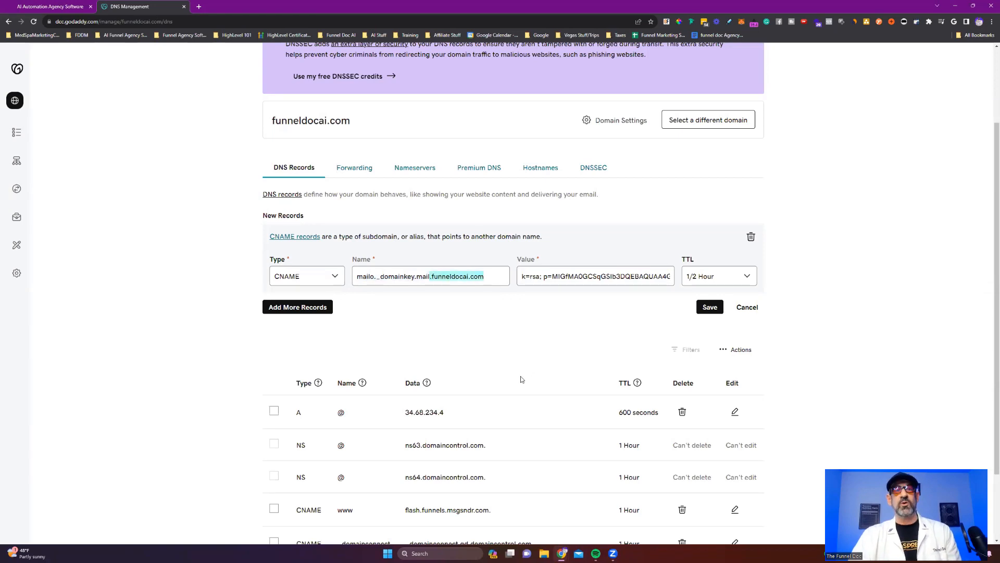
key(BackSpace)
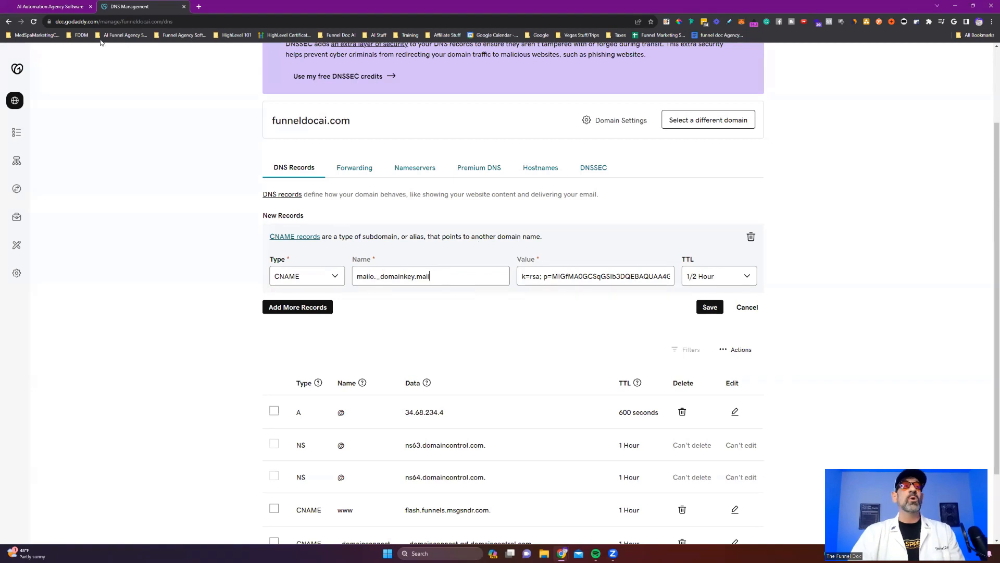
Leave the manual setup of mail.funneldocai.com, continue with the automatic connection and authorize GoDaddy to add the LeadConnector email records.
click(49, 5)
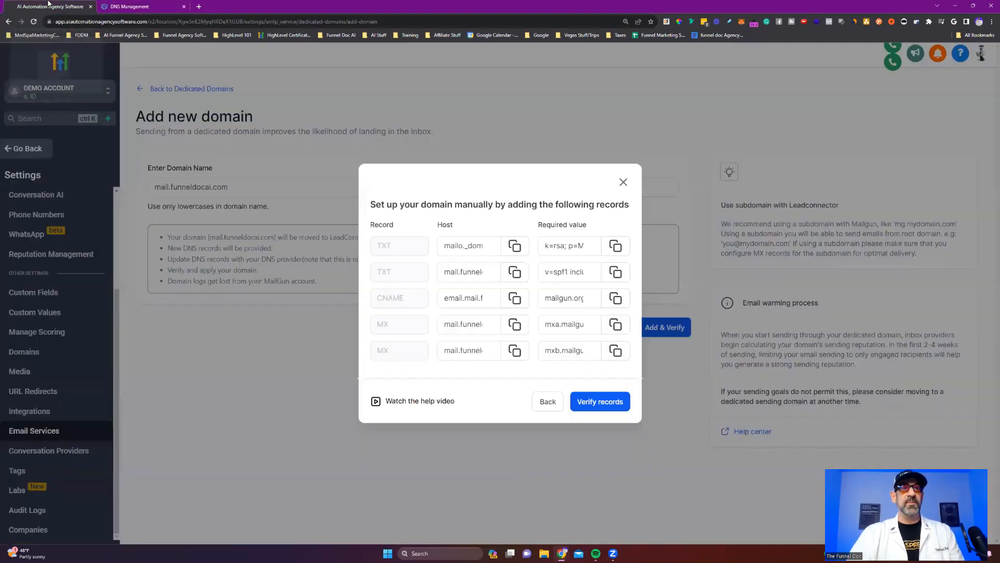
click(548, 402)
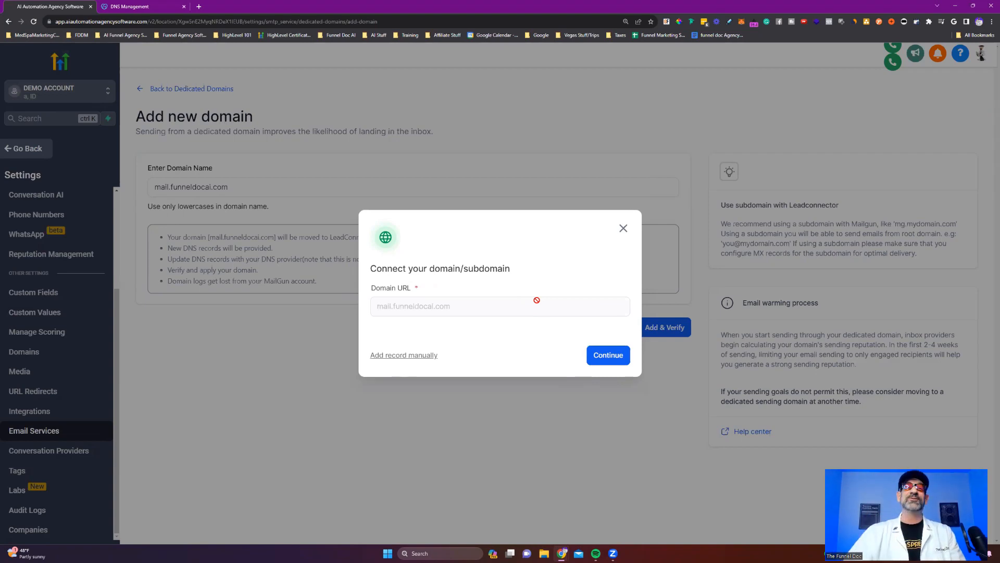
click(610, 359)
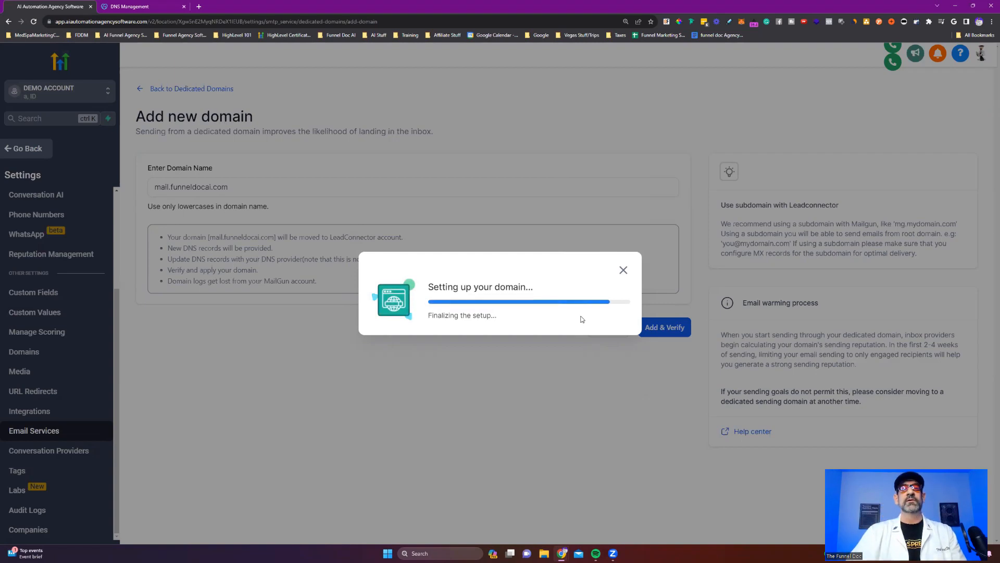
click(602, 379)
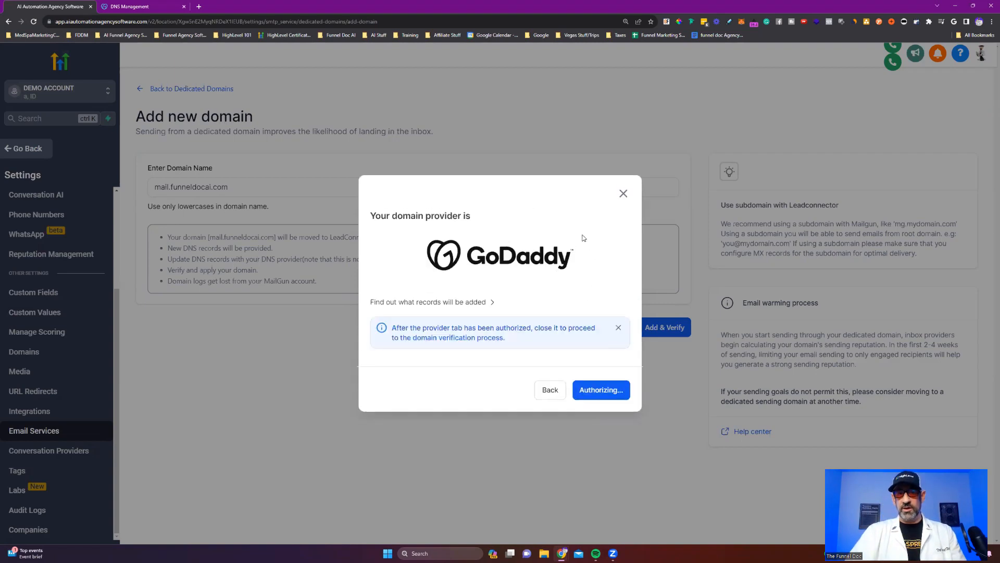
click(476, 286)
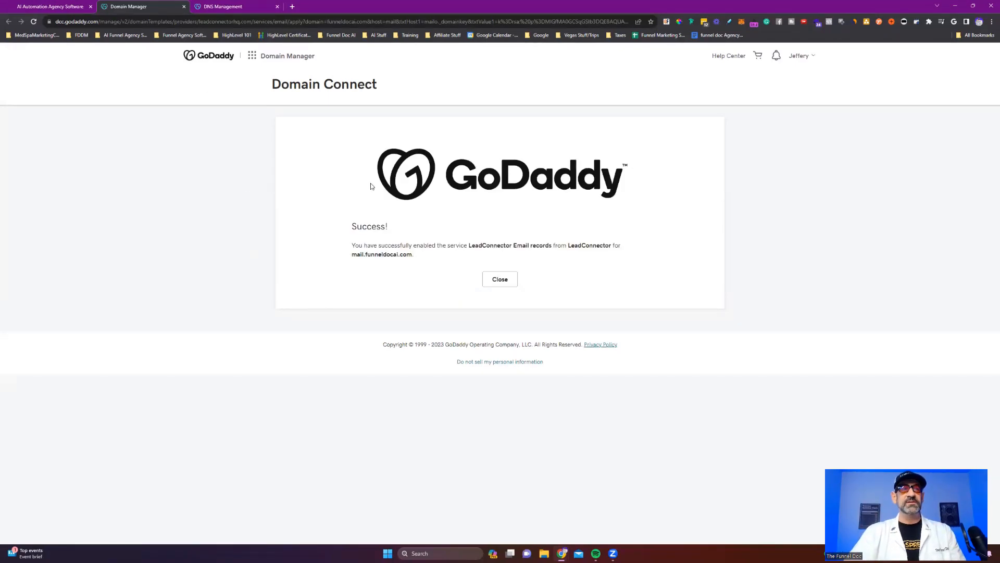
click(508, 280)
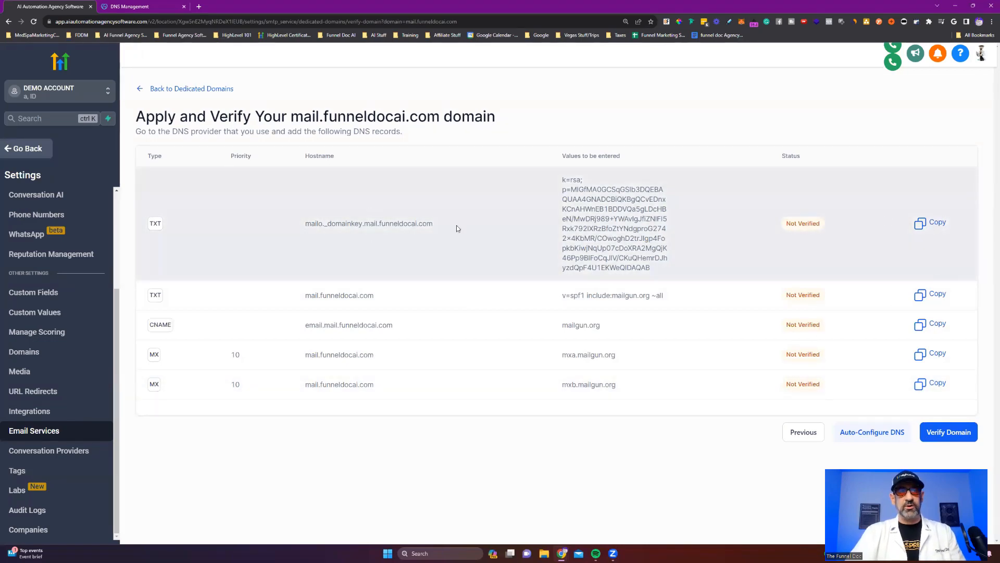
Run the domain verification twice, then return to the dedicated domains and check the status of mail.funneldocai.com.
click(957, 431)
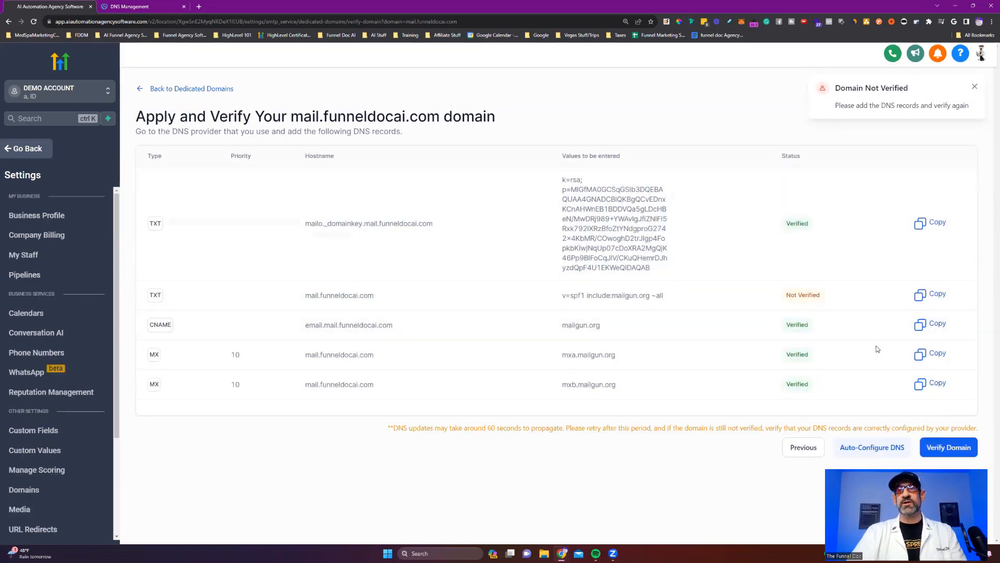
click(951, 446)
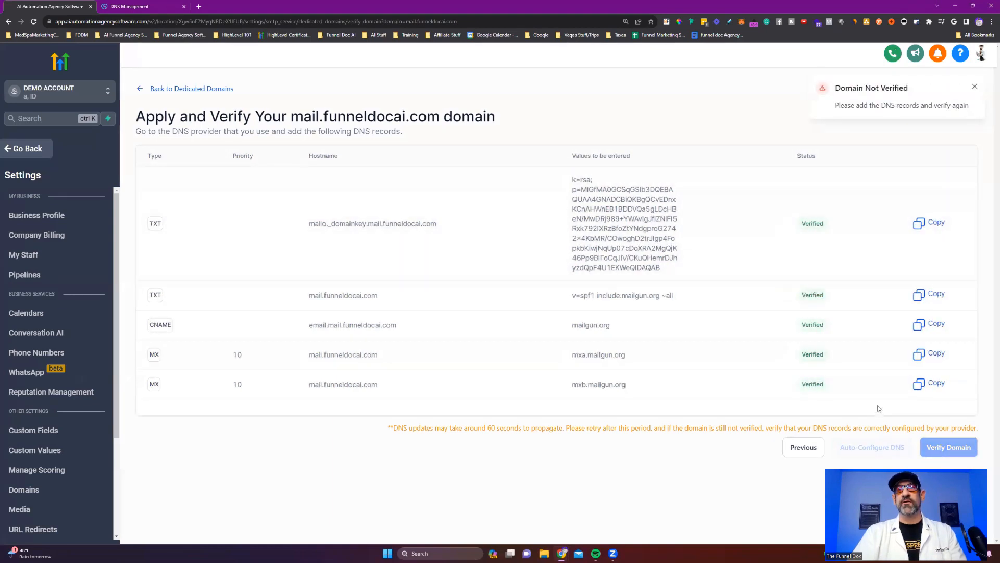
click(158, 89)
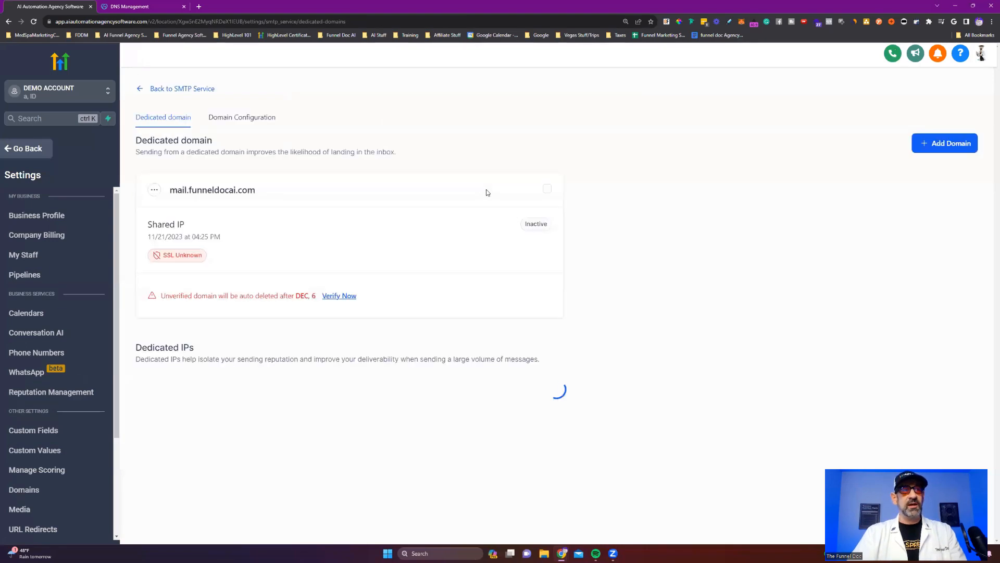
drag(264, 200, 166, 190)
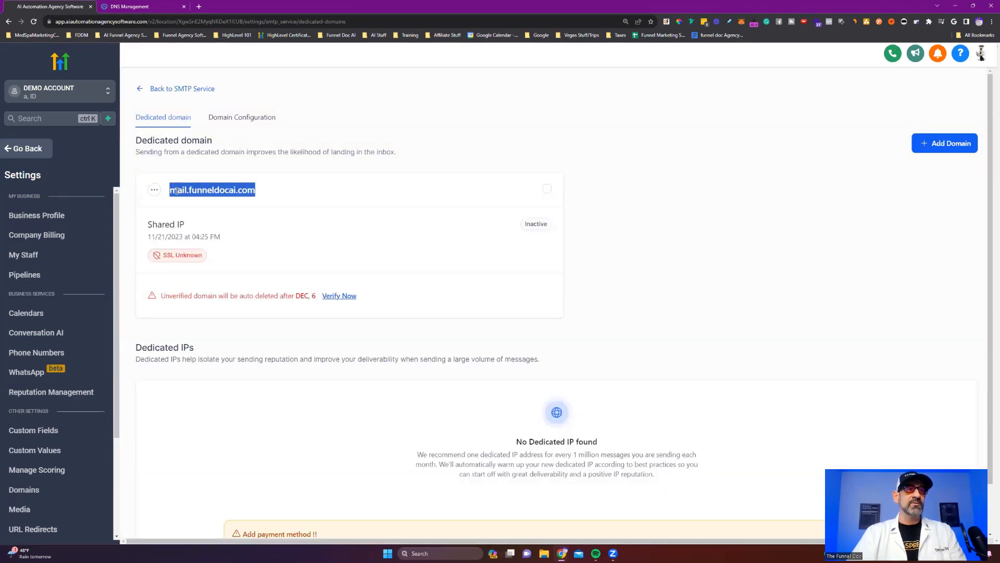
click(280, 230)
double_click(209, 191)
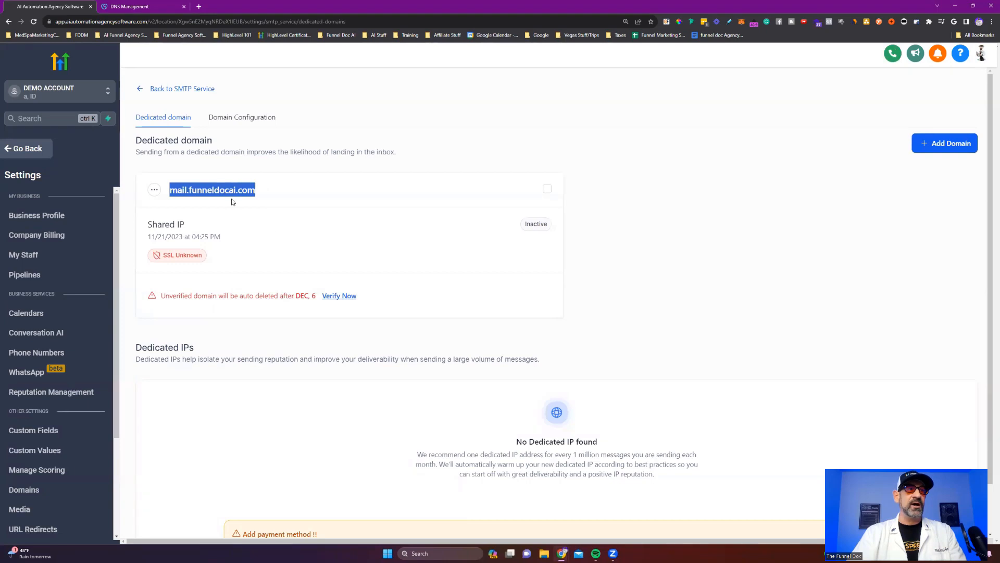
click(187, 204)
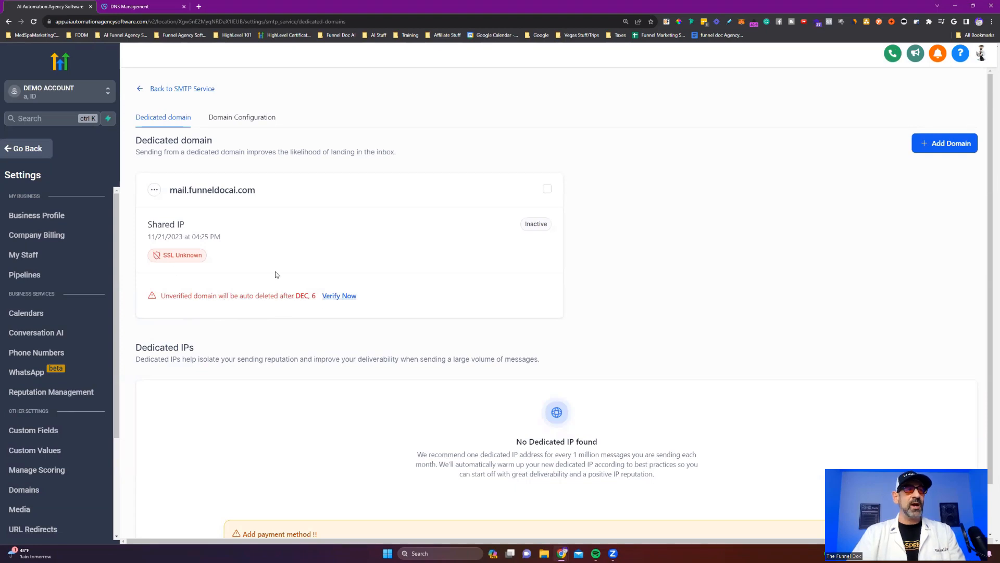
Reopen the verification of mail.funneldocai.com from its dedicated domain entry and verify the domain again.
click(339, 295)
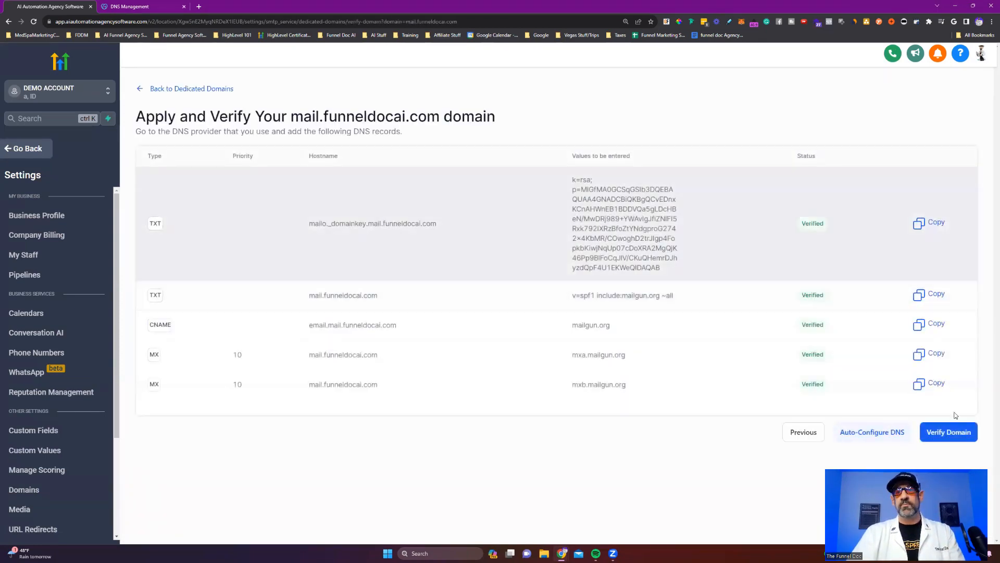
click(948, 432)
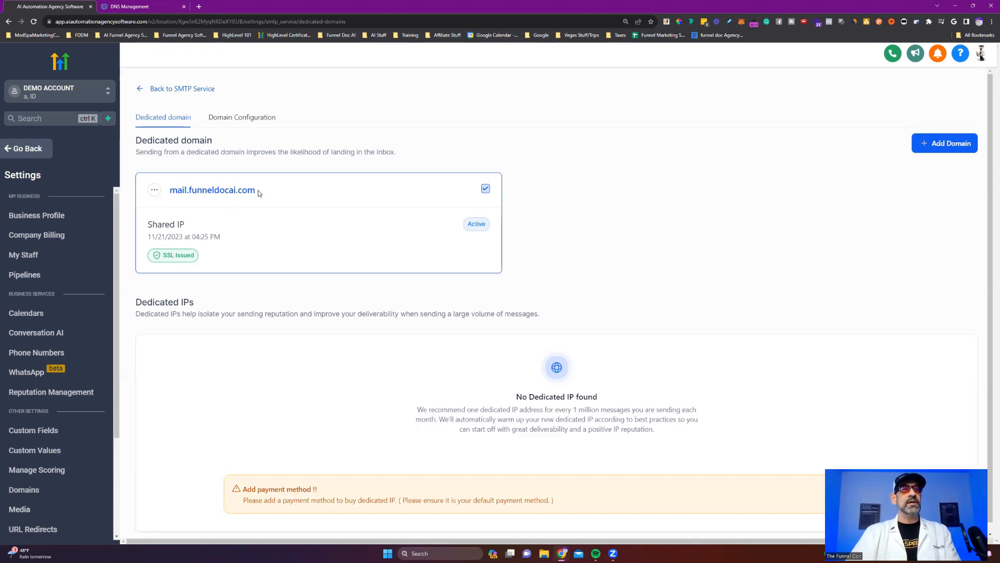
drag(258, 193, 165, 191)
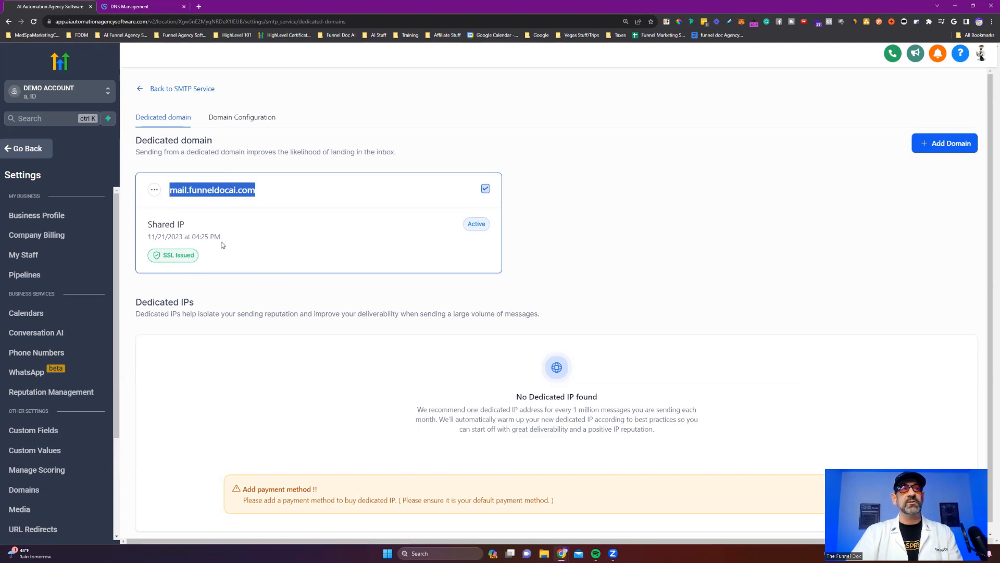